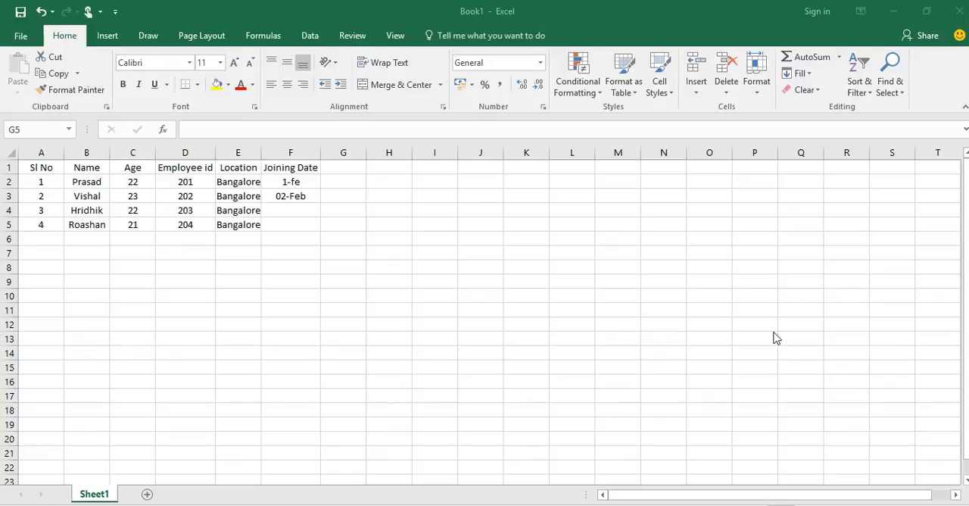
Move the active cell one cell at a time across the empty area, from G6 through C8, F9 and J12 to D12.
{"action": "left_click", "coordinate": [456, 307]}
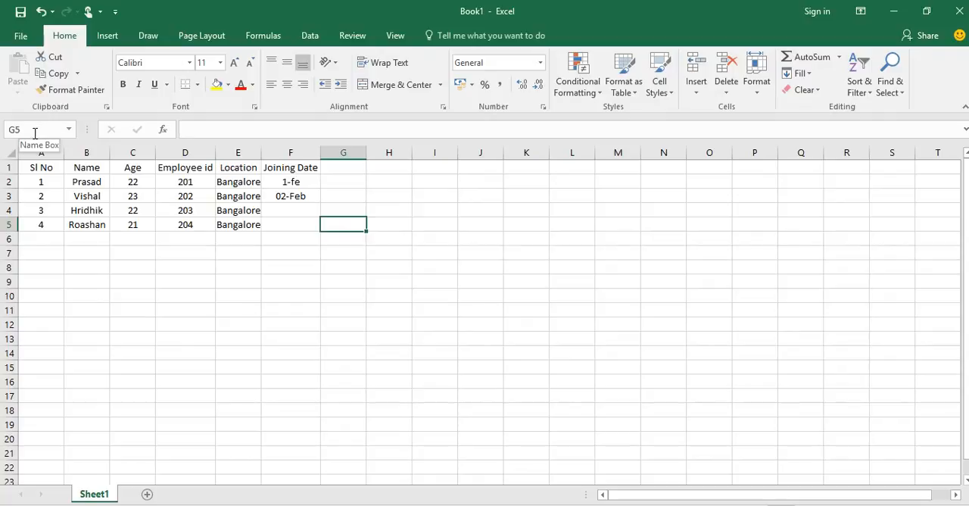
{"action": "left_click", "coordinate": [336, 238]}
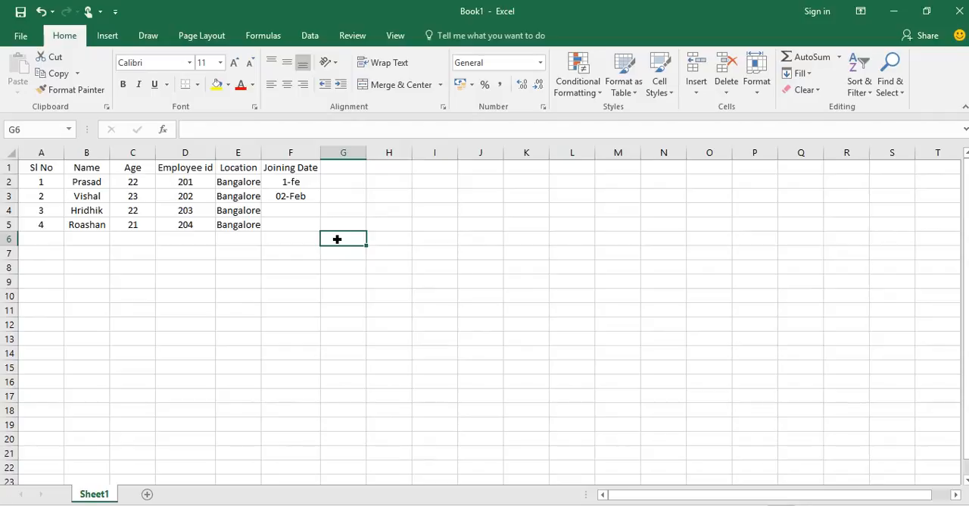
{"action": "key", "text": "Left"}
{"action": "key", "text": "Left"}
{"action": "key", "text": "Left"}
{"action": "key", "text": "Left"}
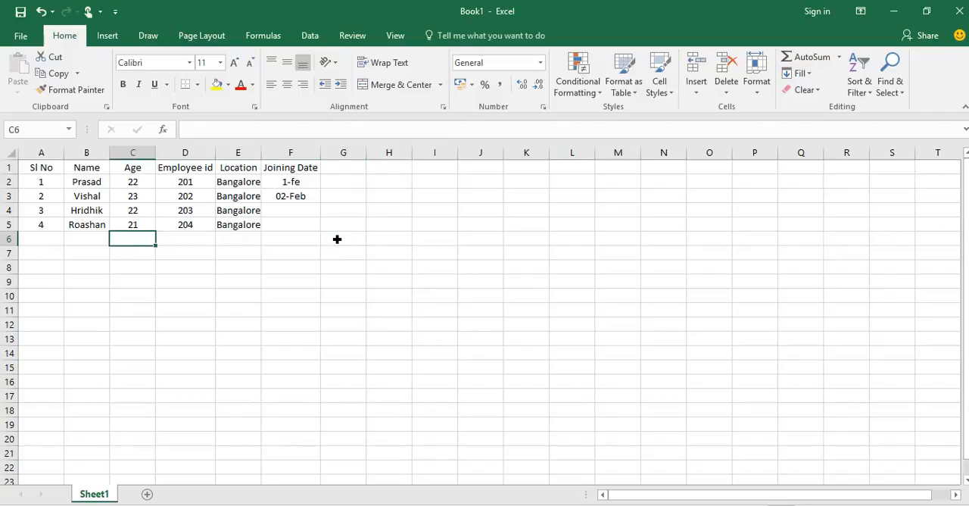
{"action": "key", "text": "Down"}
{"action": "key", "text": "Down"}
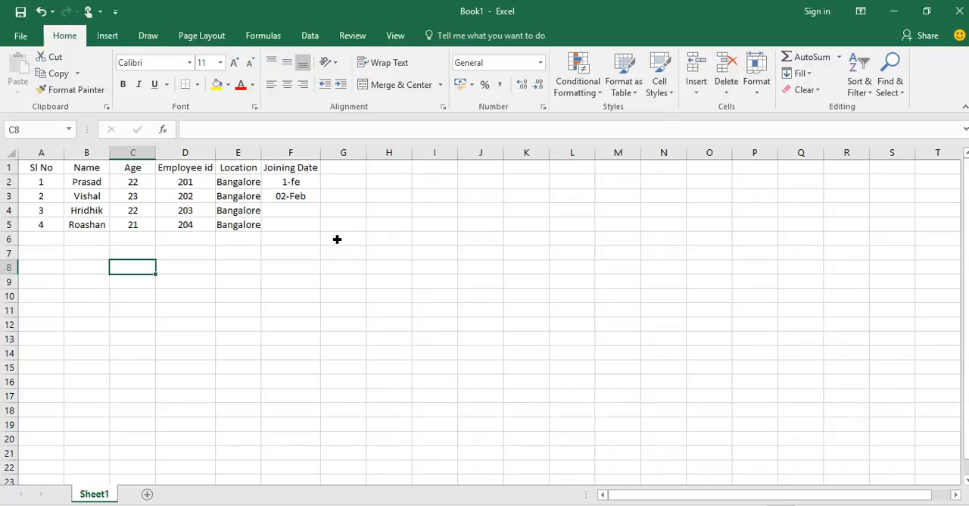
{"action": "key", "text": "Right"}
{"action": "key", "text": "Right"}
{"action": "key", "text": "Right"}
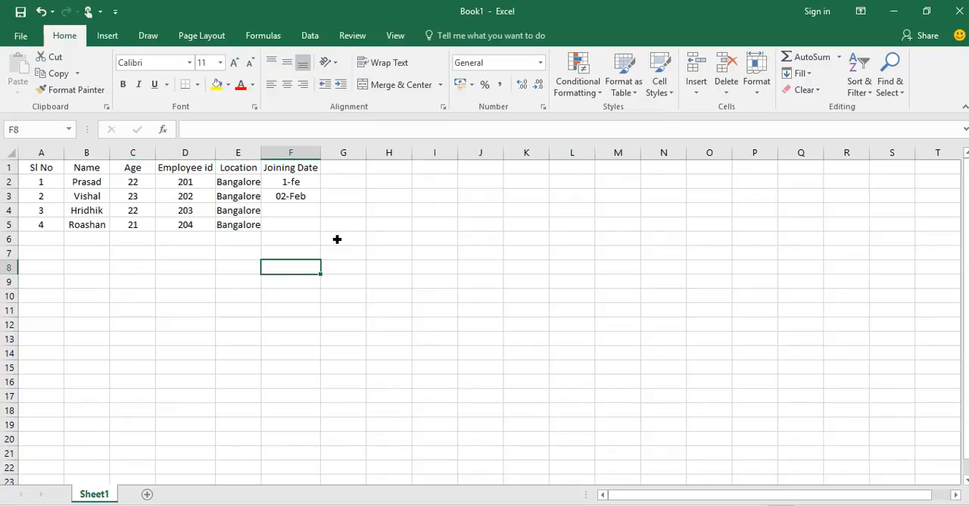
{"action": "key", "text": "Down"}
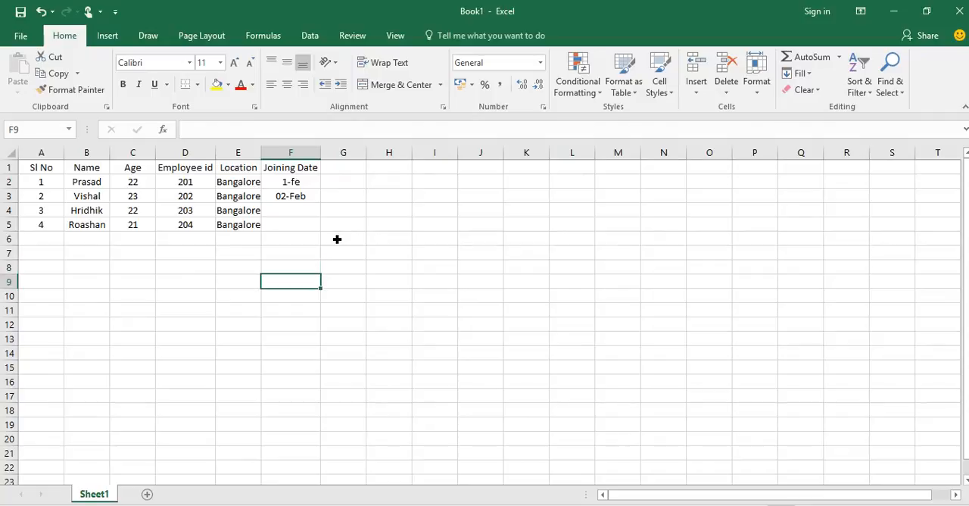
{"action": "key", "text": "Right"}
{"action": "key", "text": "Right"}
{"action": "key", "text": "Right"}
{"action": "key", "text": "Right"}
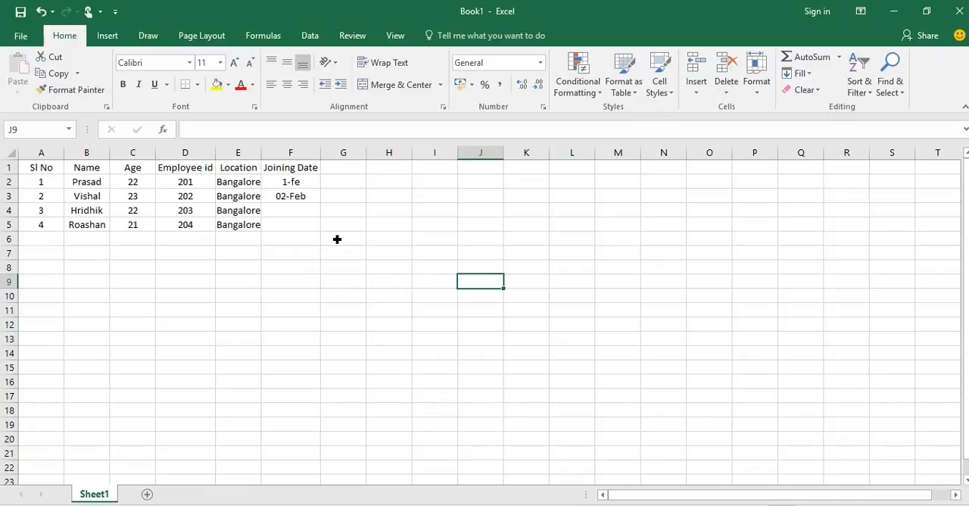
{"action": "key", "text": "Down"}
{"action": "key", "text": "Down"}
{"action": "key", "text": "Down"}
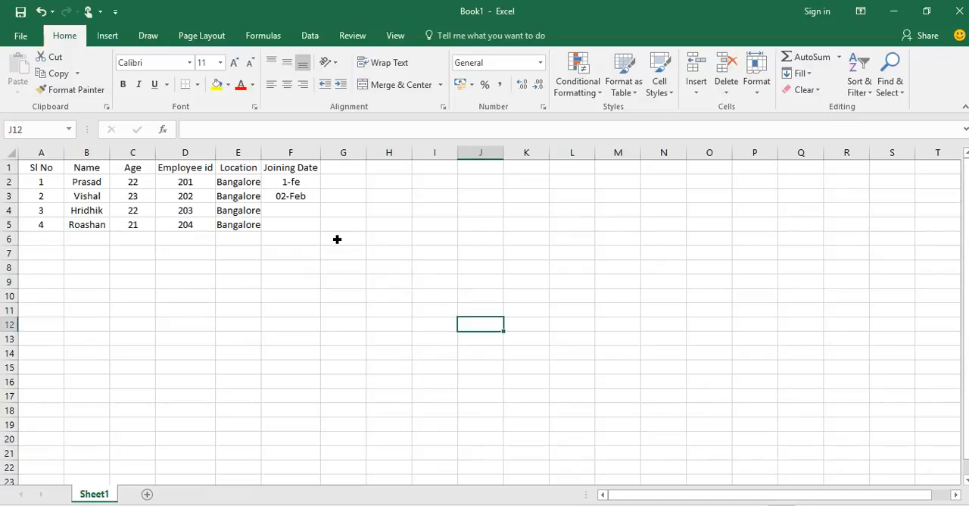
{"action": "key", "text": "Left"}
{"action": "key", "text": "Left"}
{"action": "key", "text": "Left"}
{"action": "key", "text": "Left"}
{"action": "key", "text": "Left"}
{"action": "key", "text": "Left"}
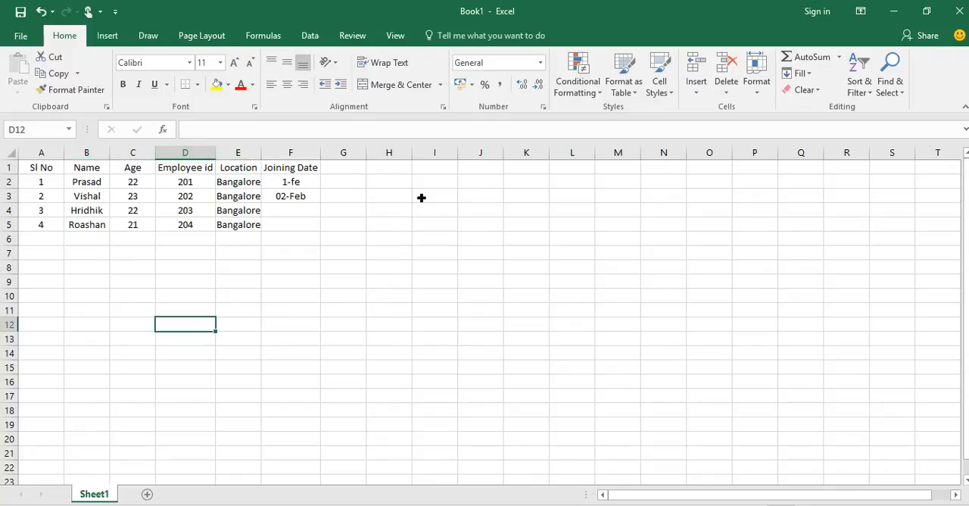
Select whole columns J, I and H and the whole of row 14 in turn, ending on the single cell F6.
{"action": "left_click", "coordinate": [496, 211]}
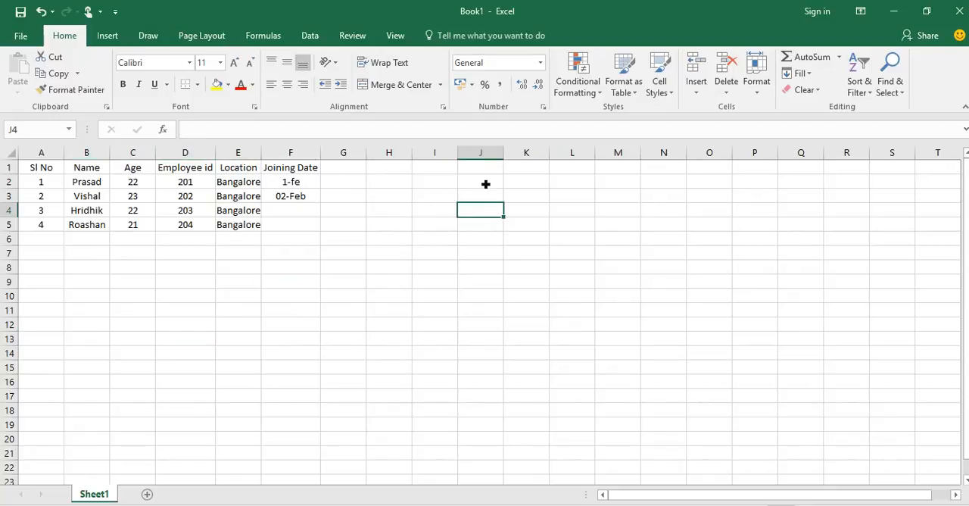
{"action": "left_click", "coordinate": [482, 152]}
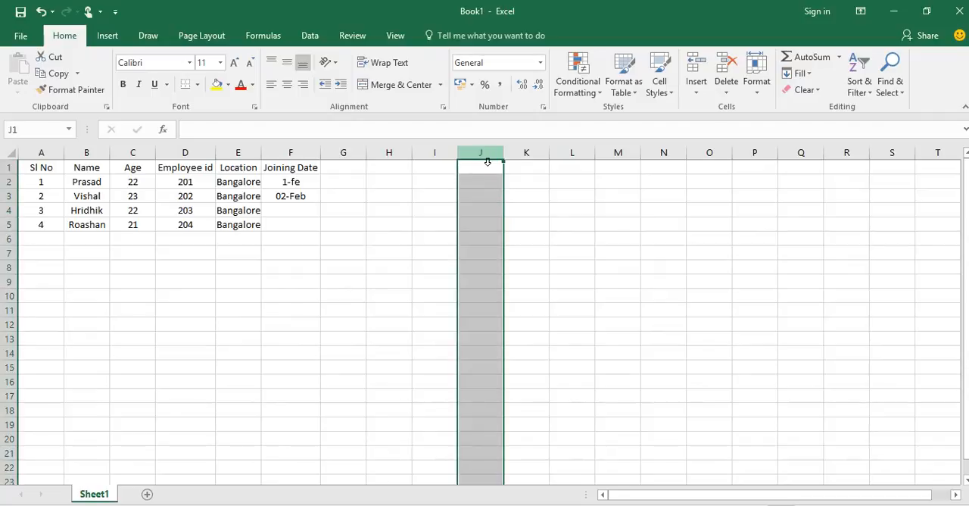
{"action": "left_click", "coordinate": [446, 163]}
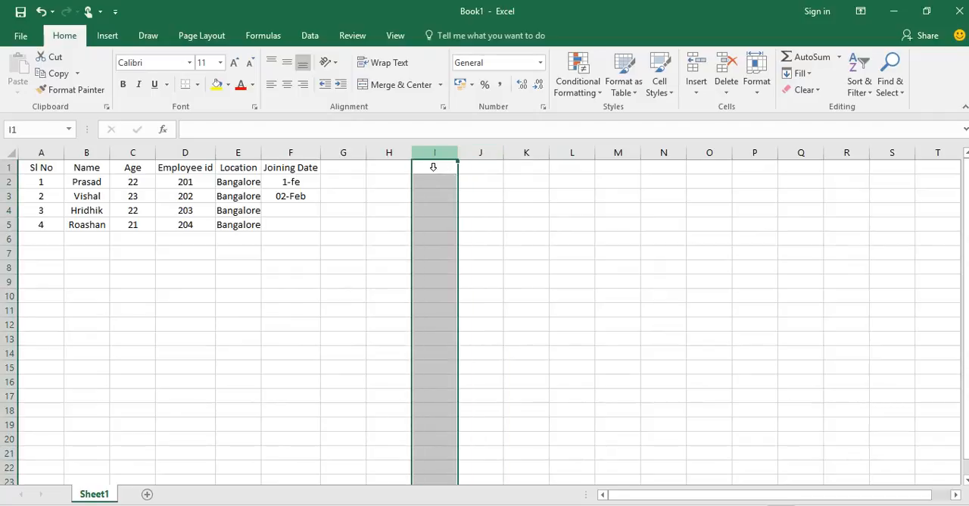
{"action": "left_click", "coordinate": [410, 167]}
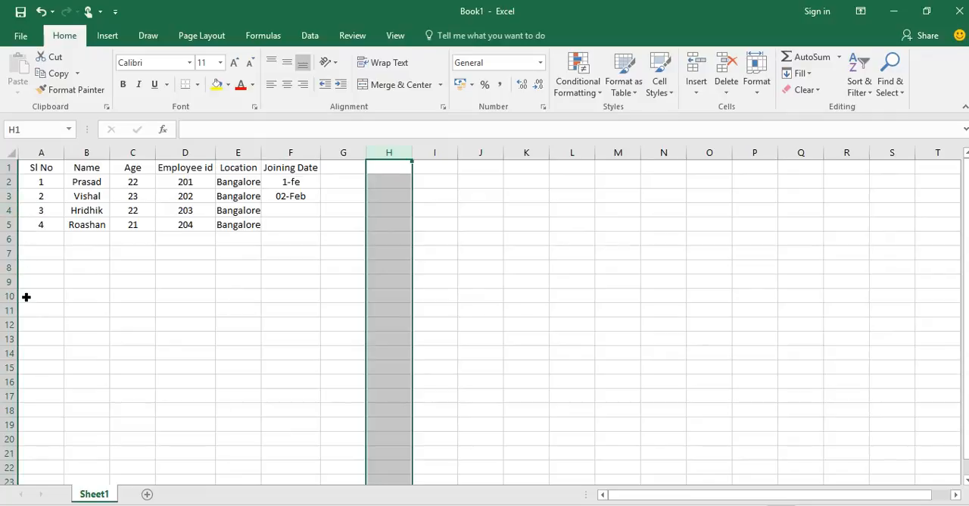
{"action": "left_click", "coordinate": [11, 354]}
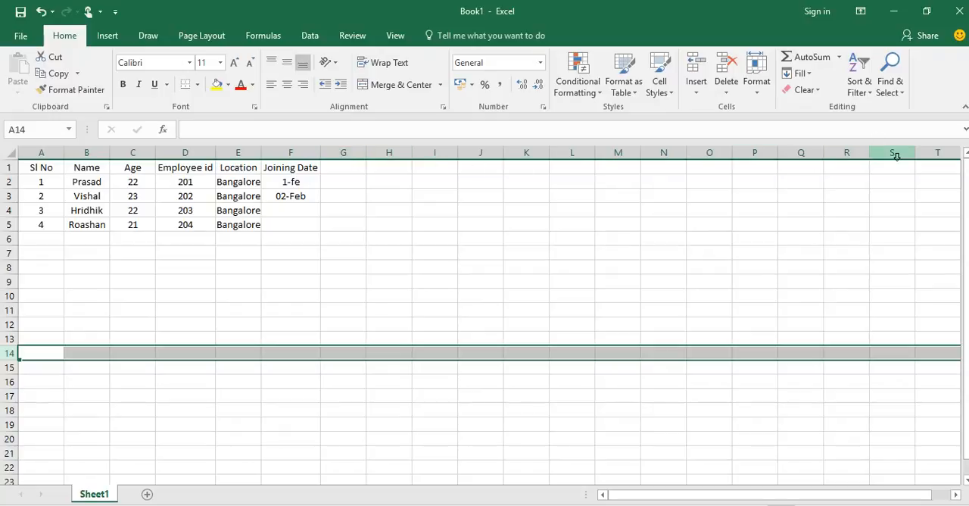
{"action": "left_click", "coordinate": [406, 157]}
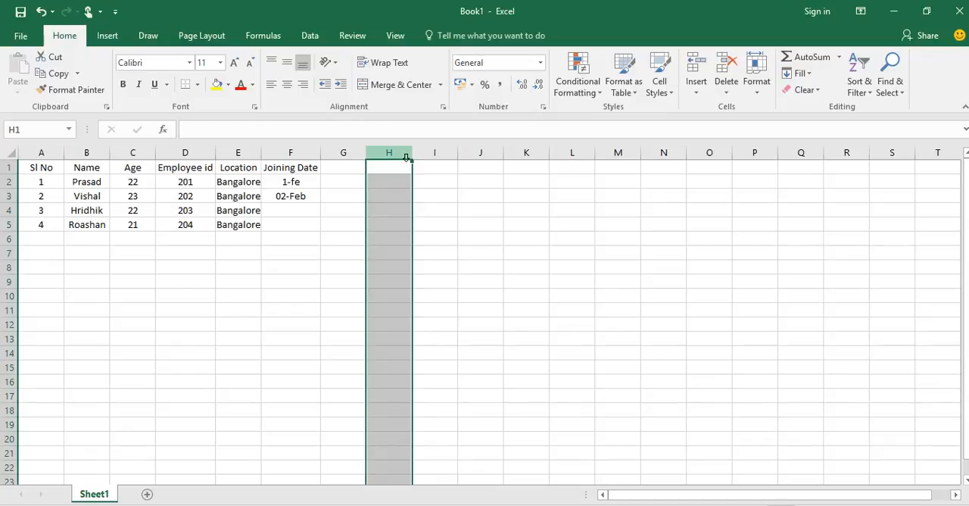
{"action": "left_click", "coordinate": [317, 243]}
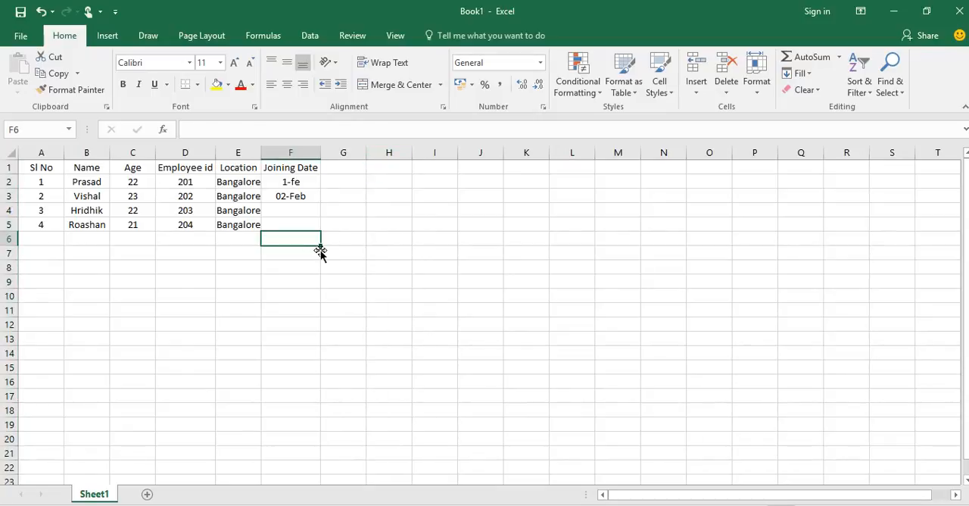
Enter the sample text hhhhh in the empty cell E7 below the Location column.
{"action": "left_click", "coordinate": [241, 277]}
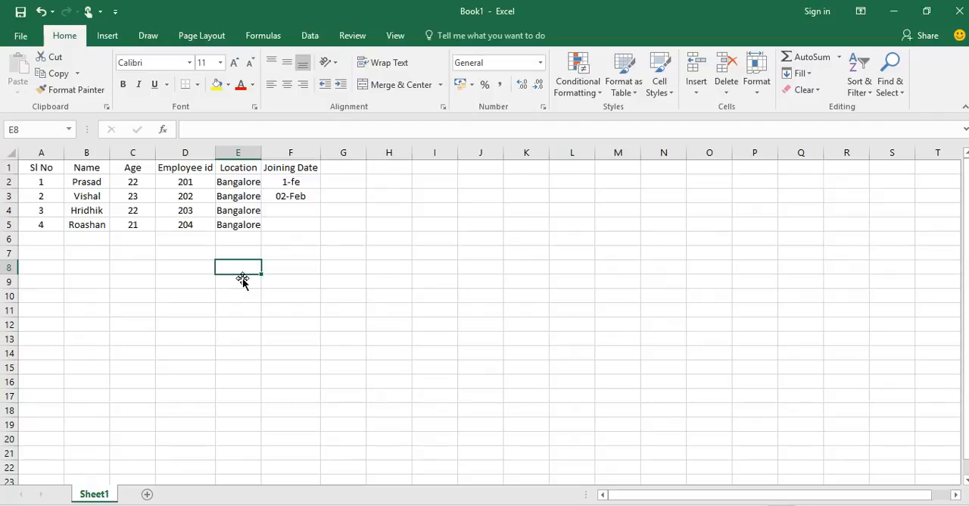
{"action": "key", "text": "Up"}
{"action": "key", "text": "Up"}
{"action": "key", "text": "Down"}
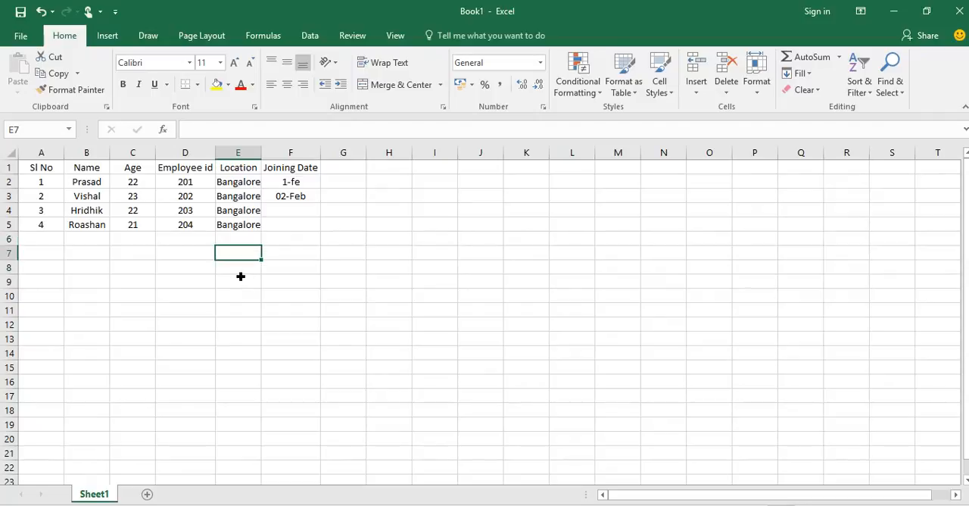
{"action": "type", "text": "hhhhh"}
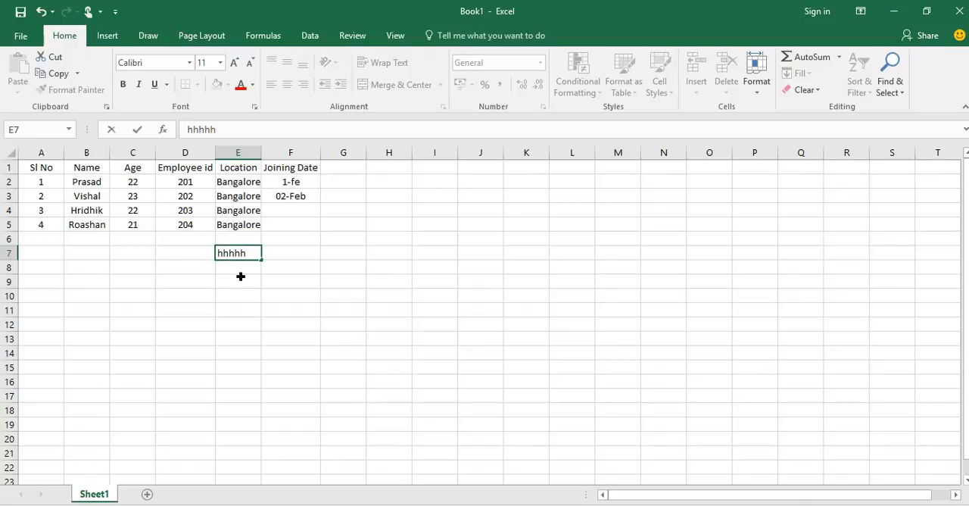
{"action": "left_click", "coordinate": [297, 254]}
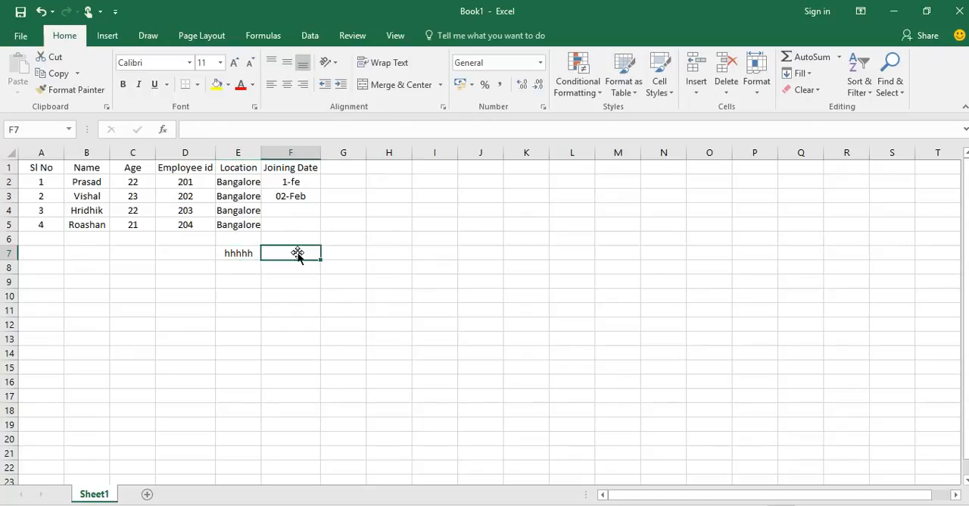
Edit the sample text in cell E7 through the formula bar, removing its characters.
{"action": "key", "text": "Left"}
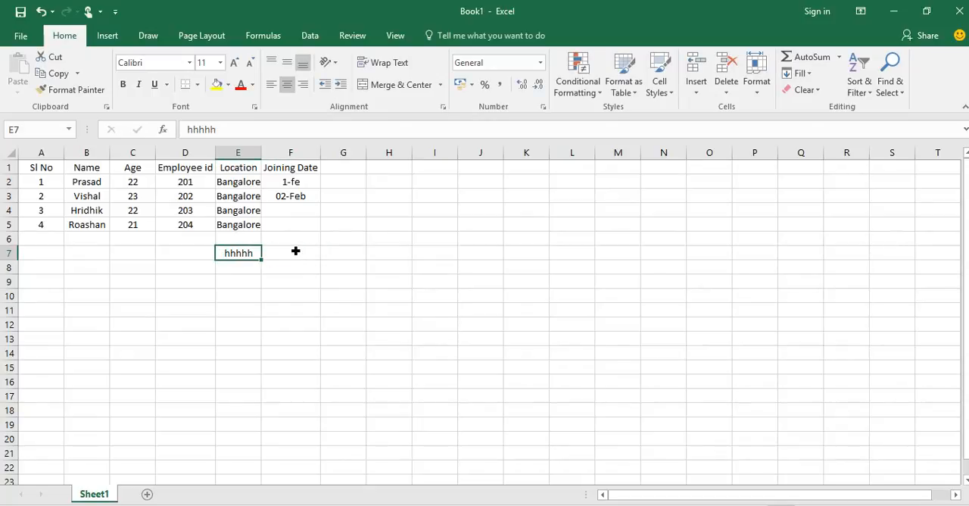
{"action": "left_click", "coordinate": [309, 131]}
{"action": "key", "text": "BackSpace"}
{"action": "key", "text": "BackSpace"}
{"action": "key", "text": "BackSpace"}
{"action": "key", "text": "BackSpace"}
{"action": "key", "text": "BackSpace"}
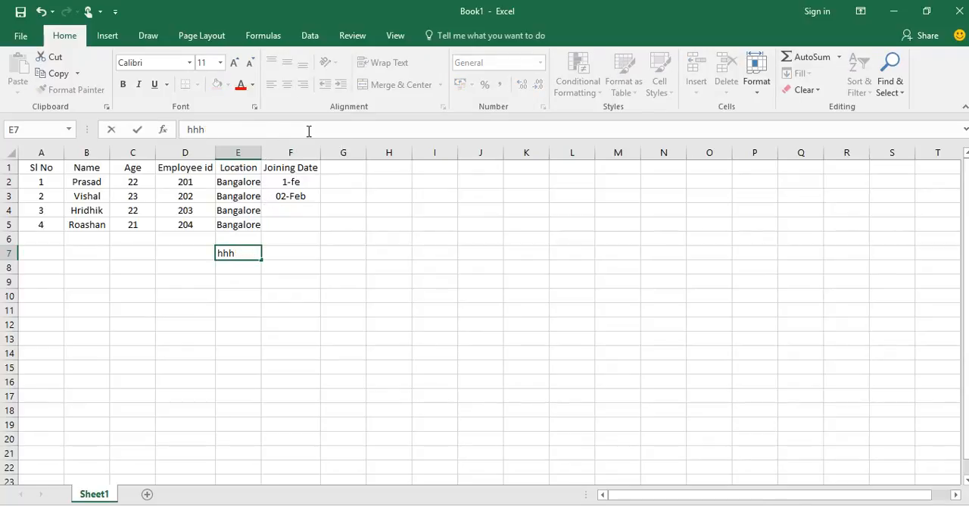
{"action": "type", "text": "j"}
{"action": "key", "text": "BackSpace"}
Correct the first employee's joining date in cell F2 to 1-feb and check the dates in that column.
{"action": "left_click", "coordinate": [305, 183]}
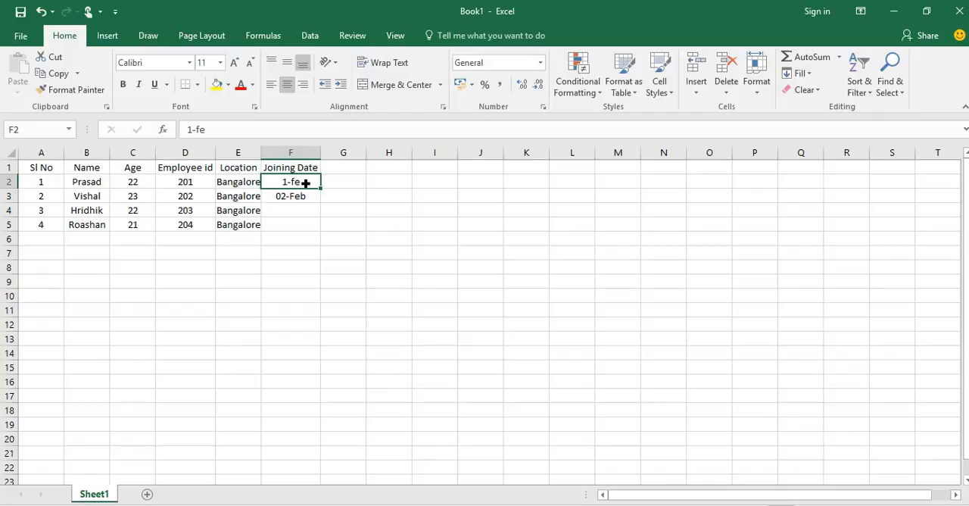
{"action": "left_click", "coordinate": [237, 130]}
{"action": "type", "text": "b"}
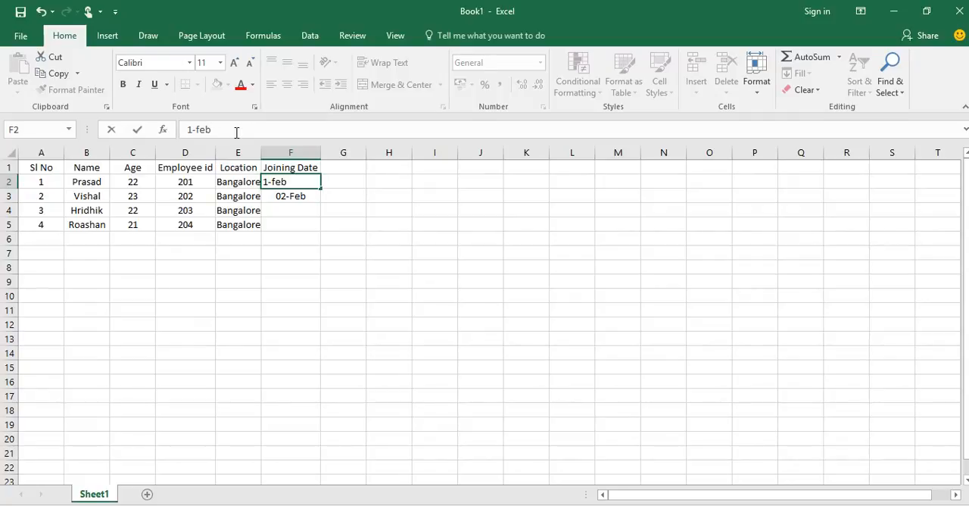
{"action": "key", "text": "Return"}
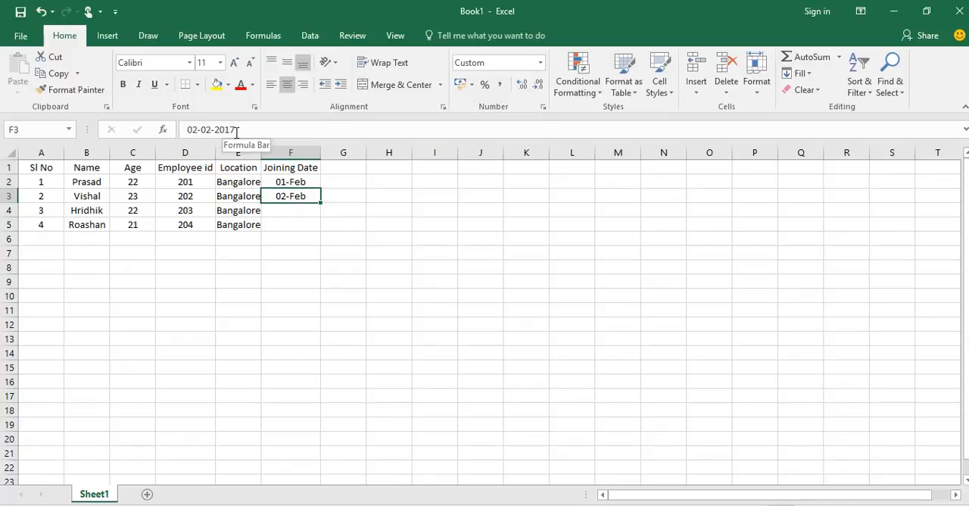
{"action": "key", "text": "Up"}
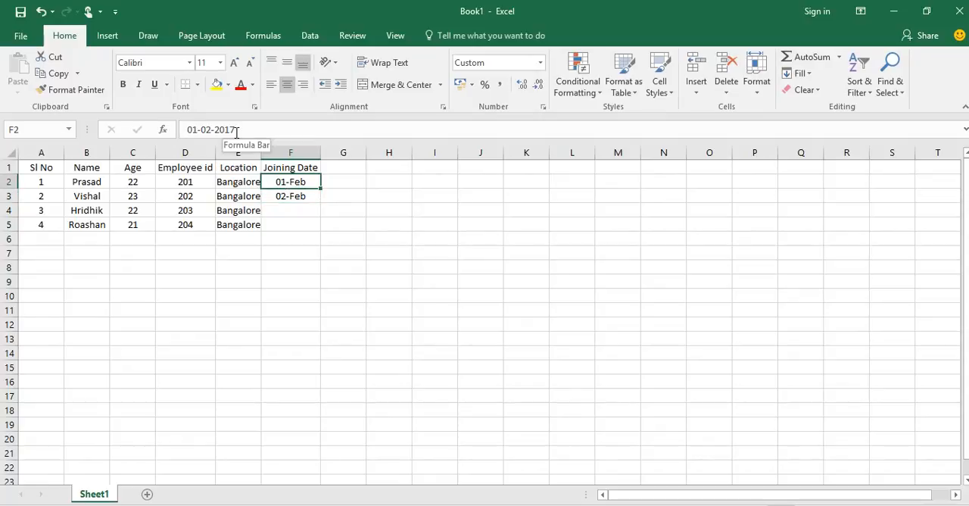
{"action": "key", "text": "Down"}
{"action": "key", "text": "Down"}
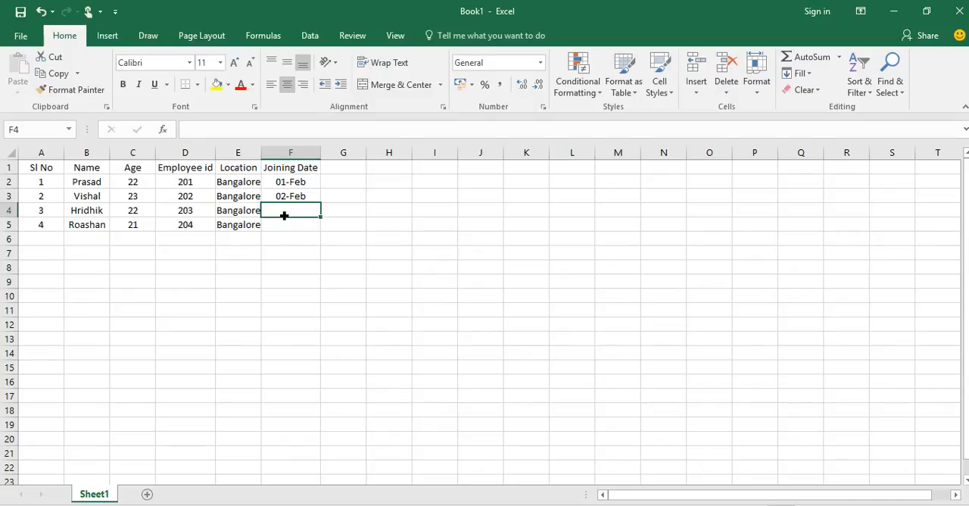
Clear the contents of row 4 in the employee table and delete the emptied row.
{"action": "left_click", "coordinate": [26, 224]}
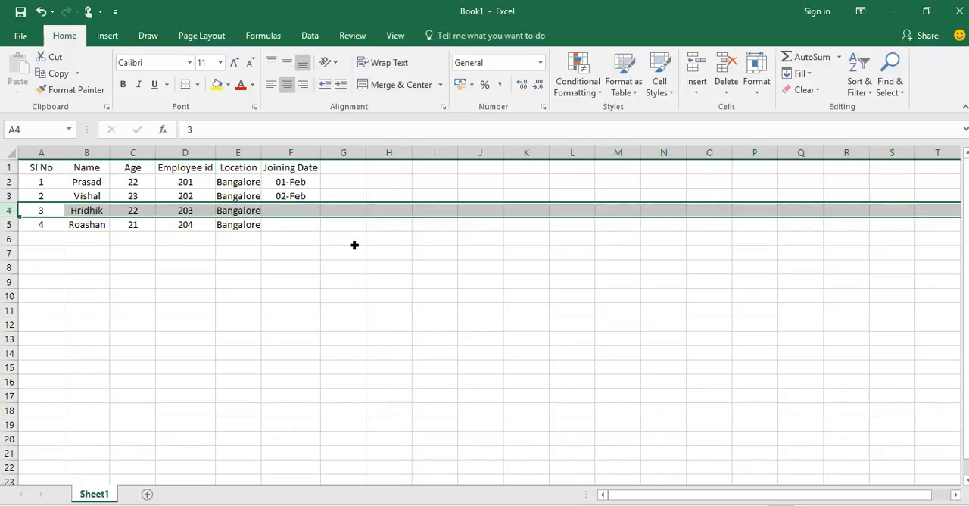
{"action": "left_click", "coordinate": [820, 94]}
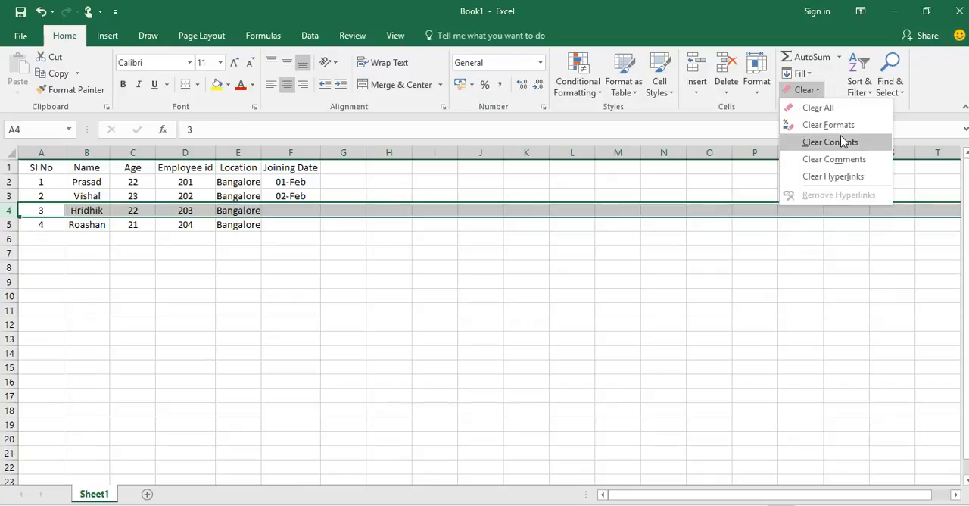
{"action": "left_click", "coordinate": [844, 142]}
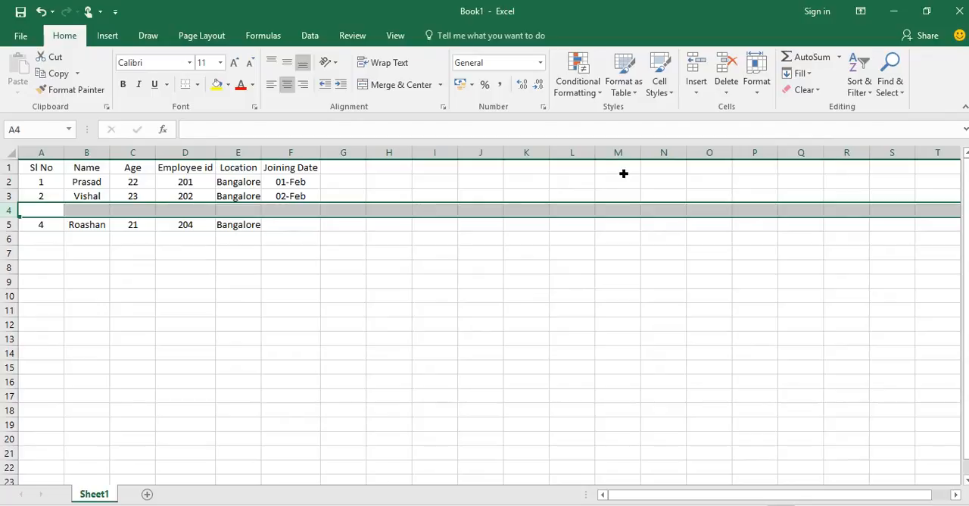
{"action": "left_click", "coordinate": [725, 84]}
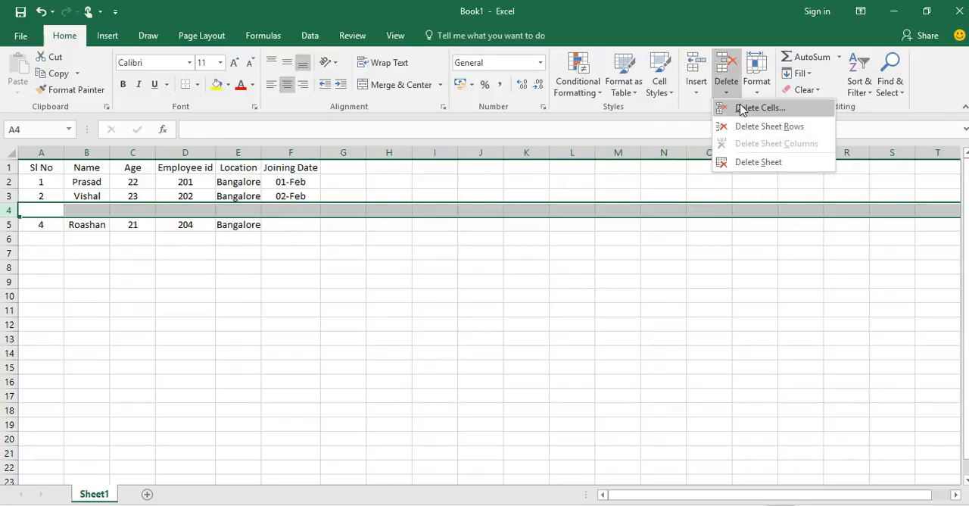
{"action": "left_click", "coordinate": [742, 108]}
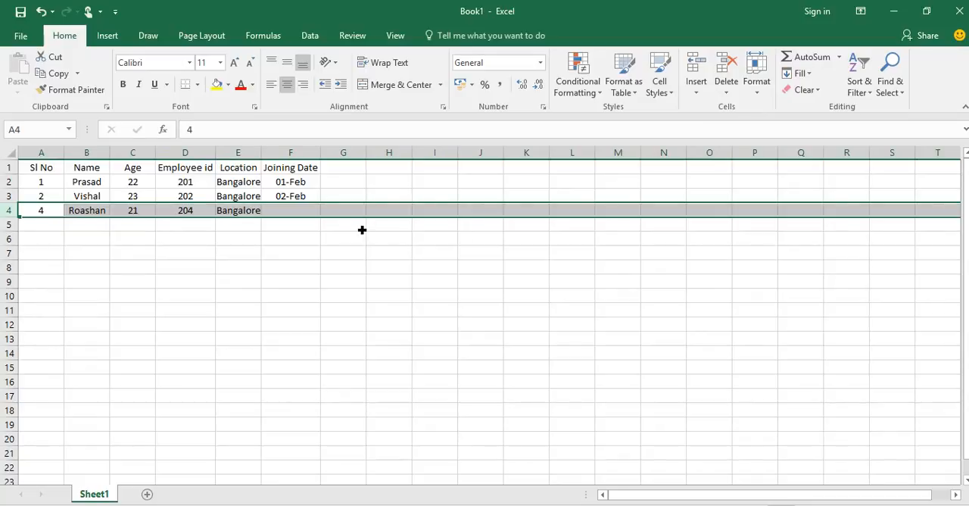
{"action": "left_click", "coordinate": [192, 255]}
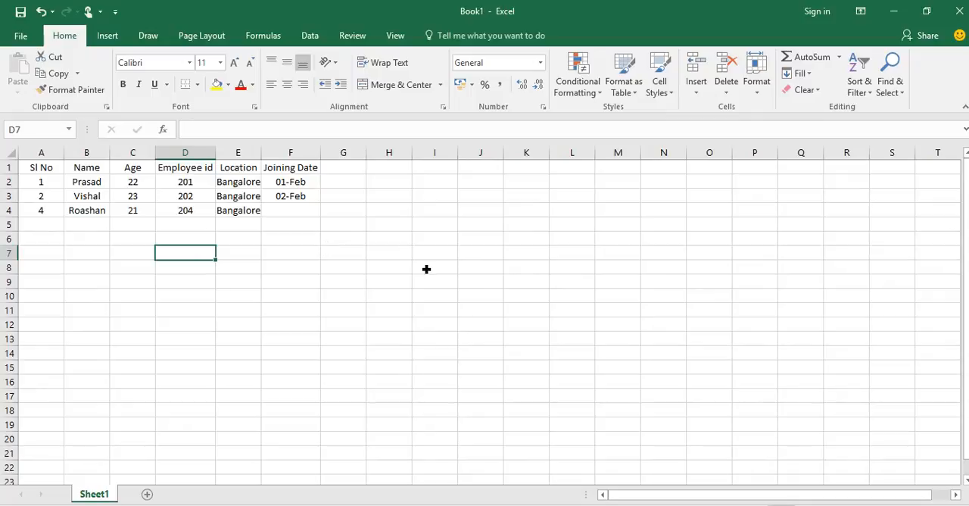
{"action": "left_click", "coordinate": [386, 296]}
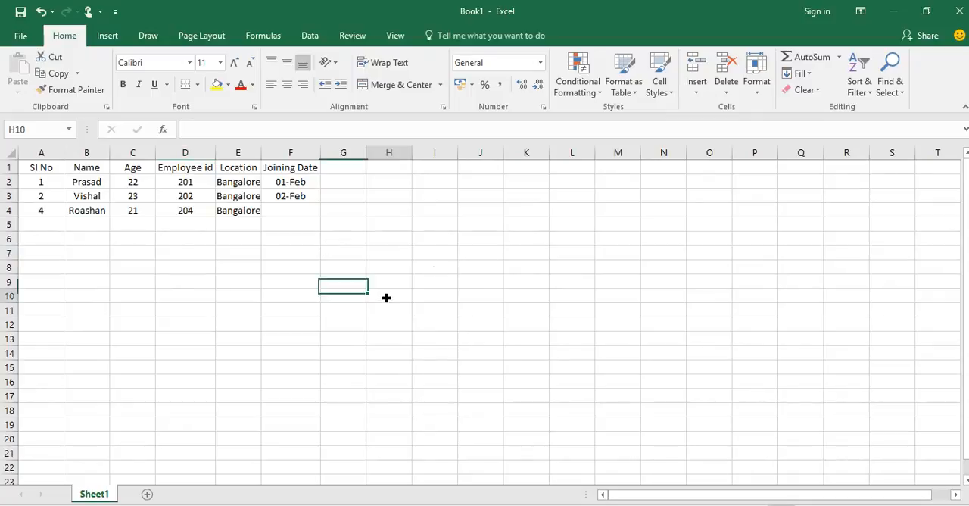
{"action": "left_click", "coordinate": [300, 201]}
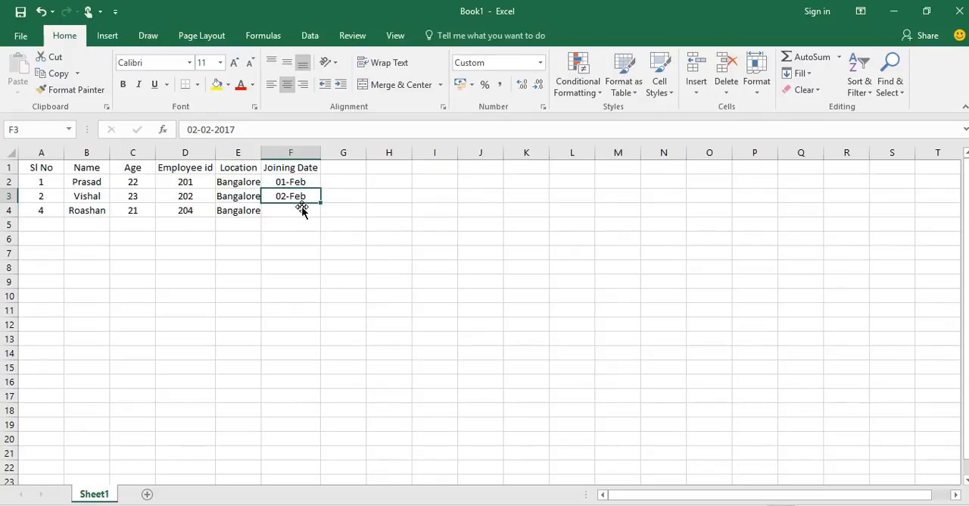
Extend the joining dates in F2:F3 down to F15 as a daily series ending at 14-Feb.
{"action": "left_click", "coordinate": [302, 210]}
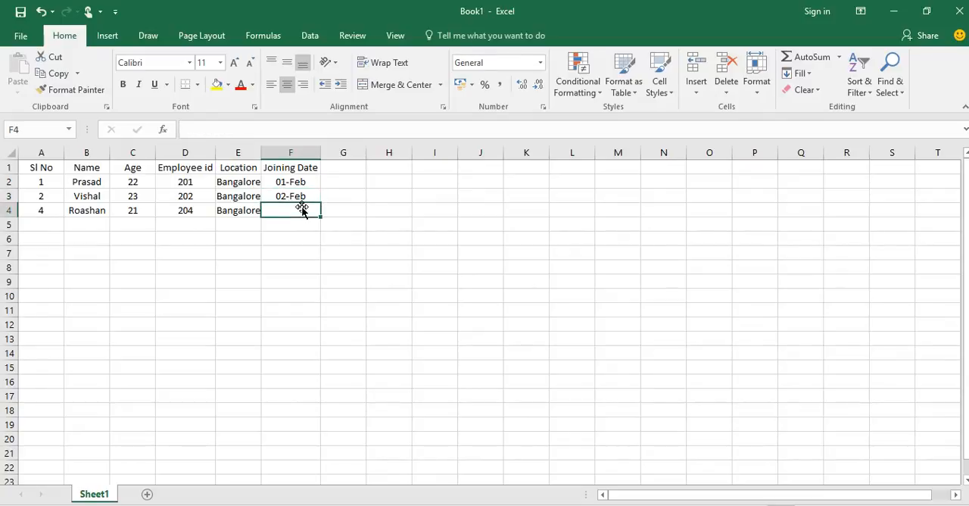
{"action": "key", "text": "Down"}
{"action": "key", "text": "Down"}
{"action": "key", "text": "Down"}
{"action": "key", "text": "Down"}
{"action": "key", "text": "Down"}
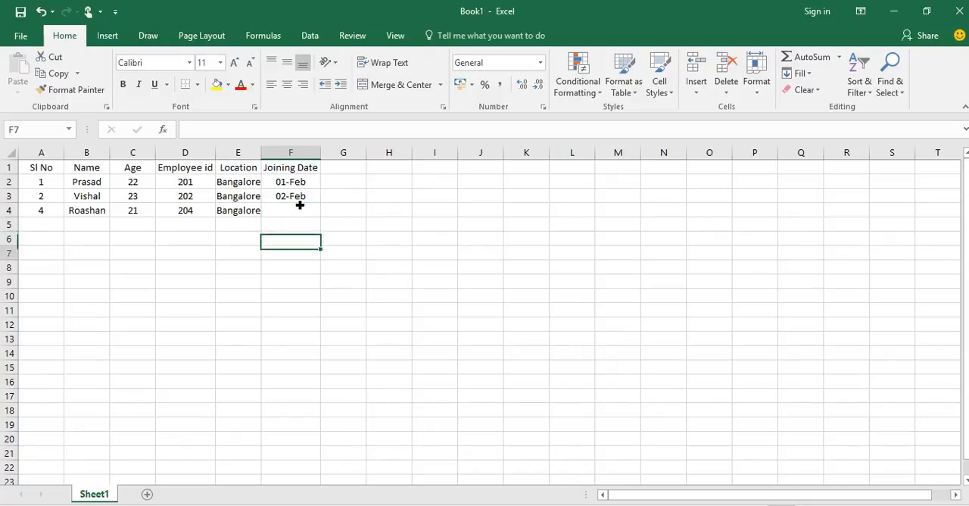
{"action": "key", "text": "Up"}
{"action": "key", "text": "Up"}
{"action": "key", "text": "Up"}
{"action": "key", "text": "Up"}
{"action": "key", "text": "Up"}
{"action": "key", "text": "Up"}
{"action": "key", "text": "Up"}
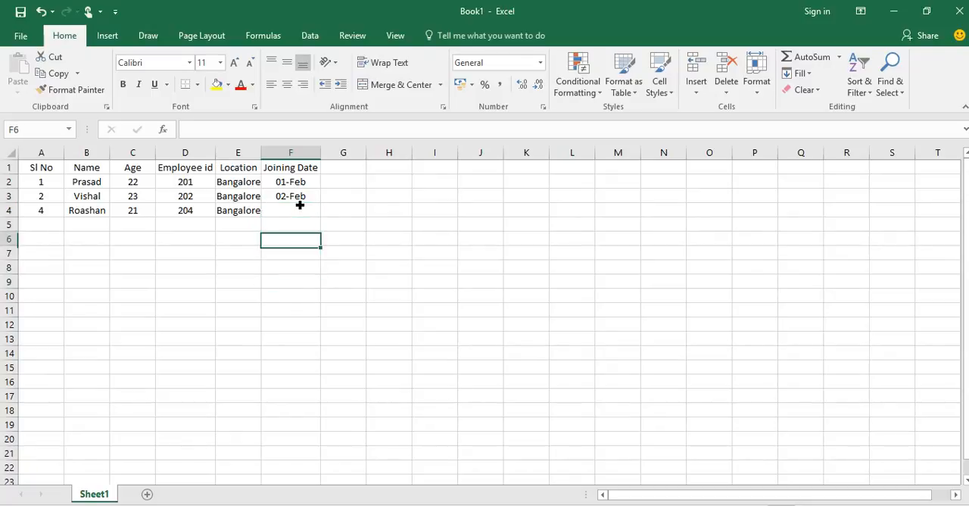
{"action": "left_click", "coordinate": [300, 201], "text": "shift"}
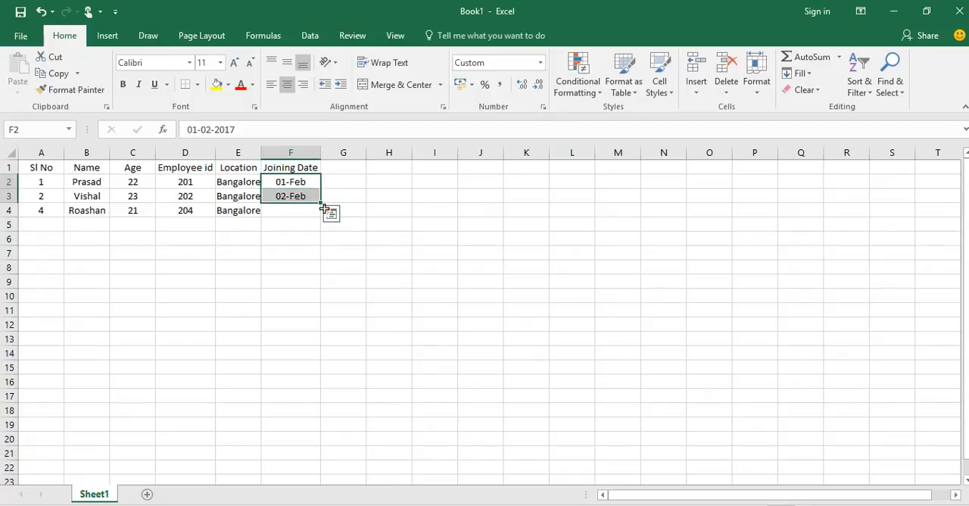
{"action": "left_click_drag", "start_coordinate": [323, 207], "coordinate": [321, 373]}
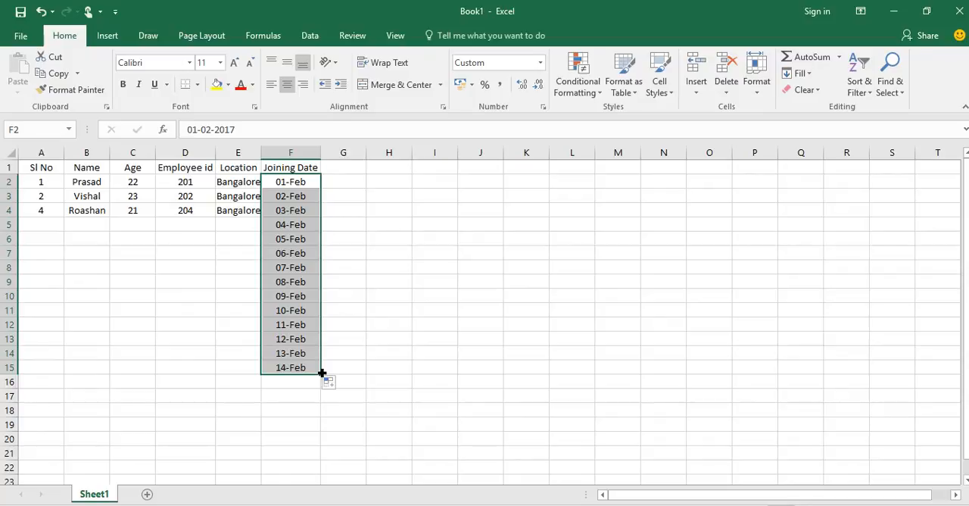
Correct the serial number in cell A4 to 3.
{"action": "left_click", "coordinate": [52, 217]}
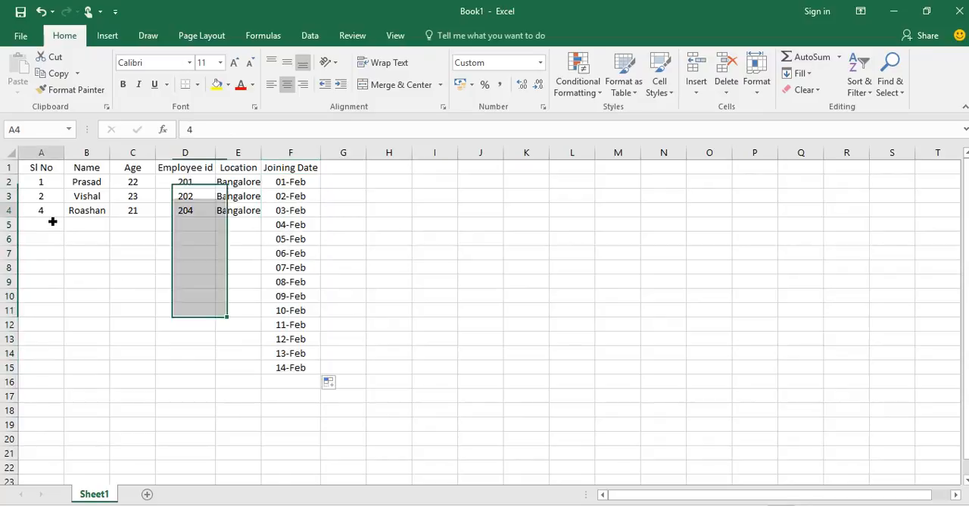
{"action": "type", "text": "3"}
{"action": "key", "text": "Return"}
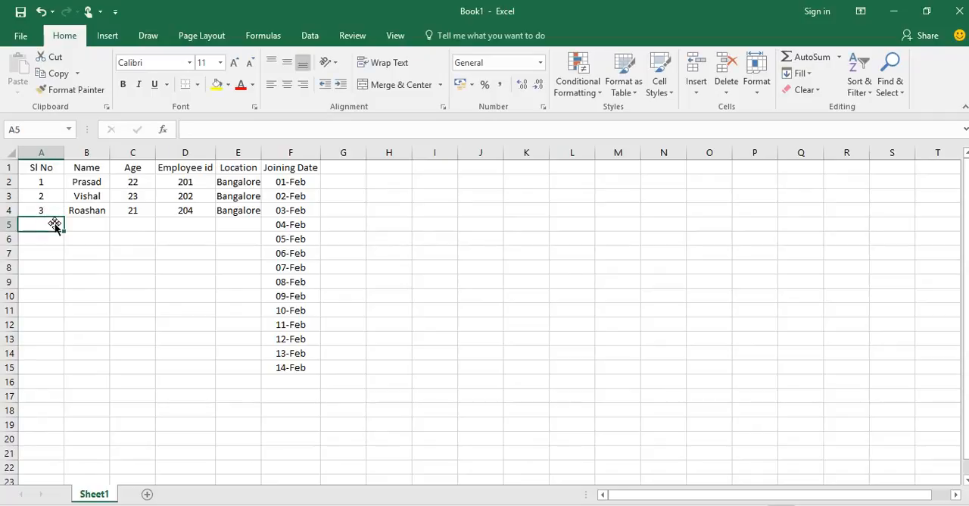
Extend the serial numbers in A2:A4 down to A18 as a series ending at 17.
{"action": "key", "text": "Up"}
{"action": "key", "text": "Up"}
{"action": "key", "text": "Up"}
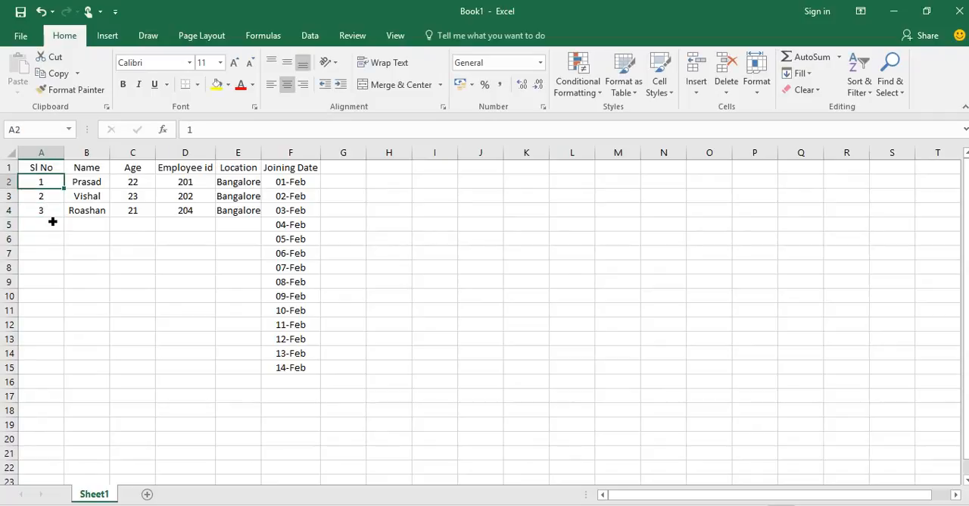
{"action": "key", "text": "shift+Down"}
{"action": "key", "text": "shift+Down"}
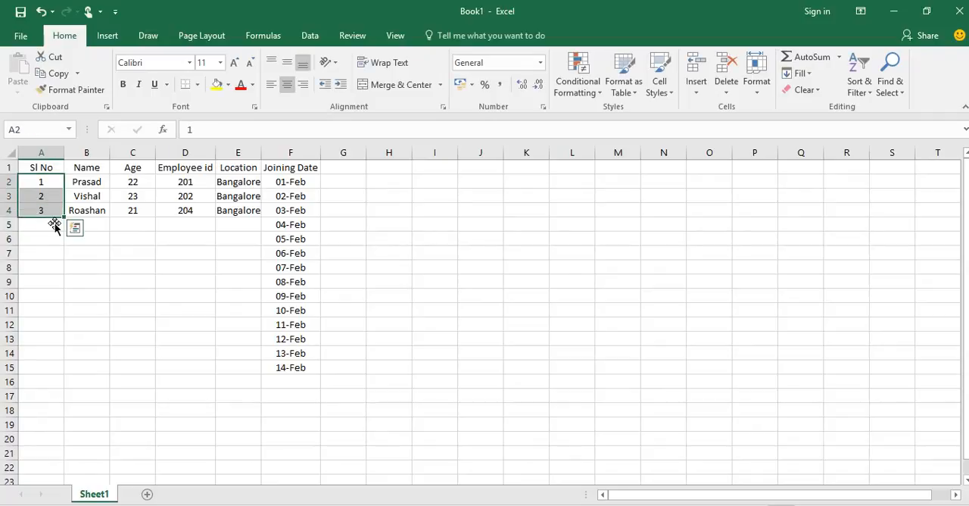
{"action": "left_click_drag", "start_coordinate": [68, 220], "coordinate": [67, 424]}
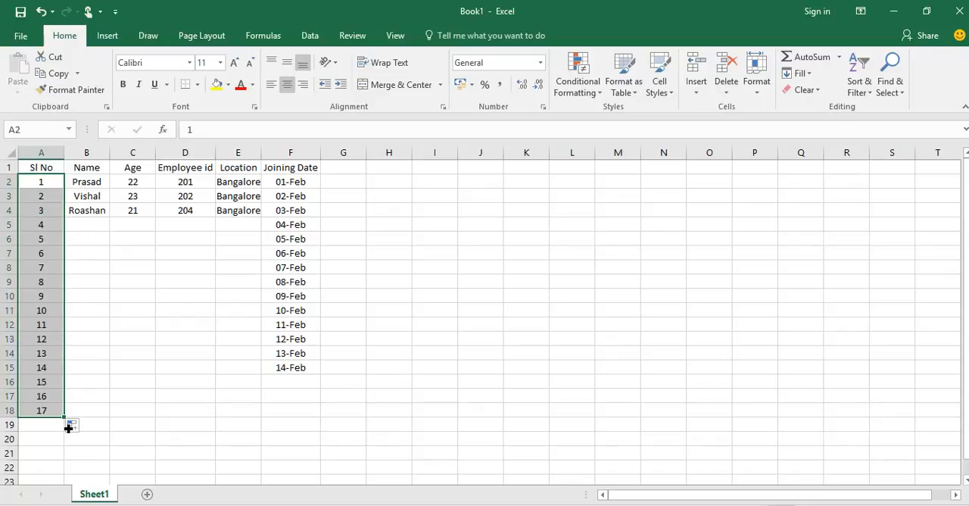
Practise selecting the Sl No data, first as the whole column A and then as only the filled range A1:A18.
{"action": "left_click", "coordinate": [43, 153]}
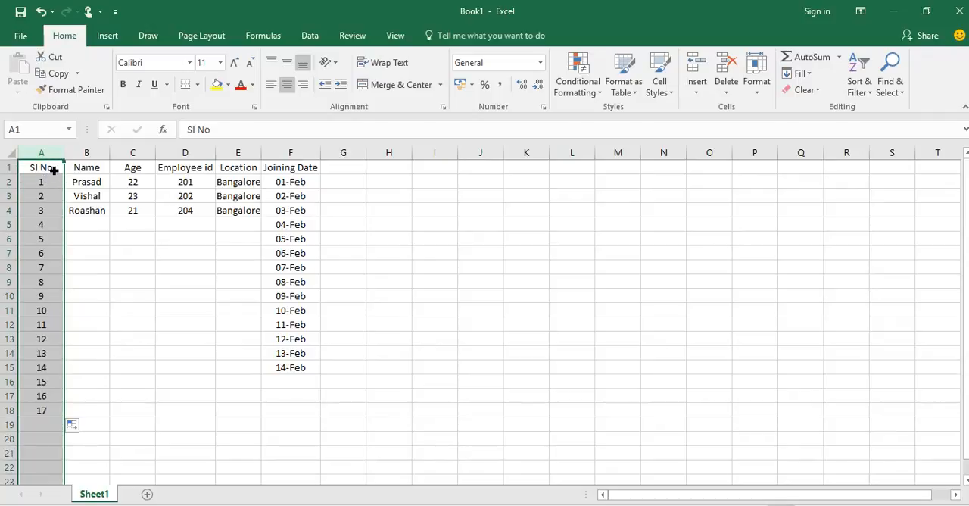
{"action": "left_click", "coordinate": [54, 171]}
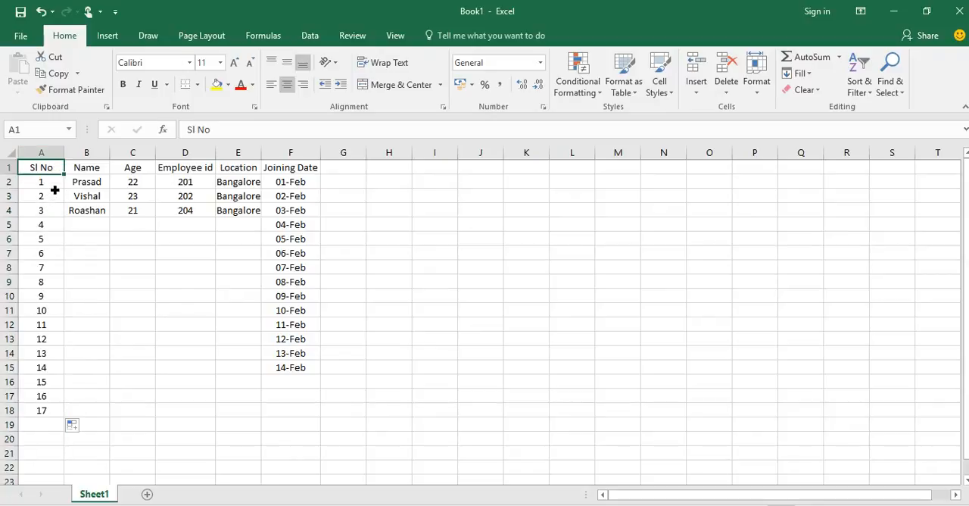
{"action": "left_click", "coordinate": [55, 190]}
{"action": "key", "text": "Up"}
{"action": "key", "text": "shift+Down"}
{"action": "key", "text": "shift+Down"}
{"action": "key", "text": "shift+Down"}
{"action": "key", "text": "shift+Down"}
{"action": "key", "text": "shift+Down"}
{"action": "key", "text": "shift+Down"}
{"action": "key", "text": "shift+Down"}
{"action": "key", "text": "shift+Down"}
{"action": "key", "text": "shift+Down"}
{"action": "key", "text": "shift+Down"}
{"action": "key", "text": "shift+Down"}
{"action": "key", "text": "shift+Down"}
{"action": "key", "text": "shift+Down"}
{"action": "key", "text": "shift+Down"}
{"action": "key", "text": "shift+Down"}
{"action": "key", "text": "shift+Down"}
{"action": "key", "text": "shift+Down"}
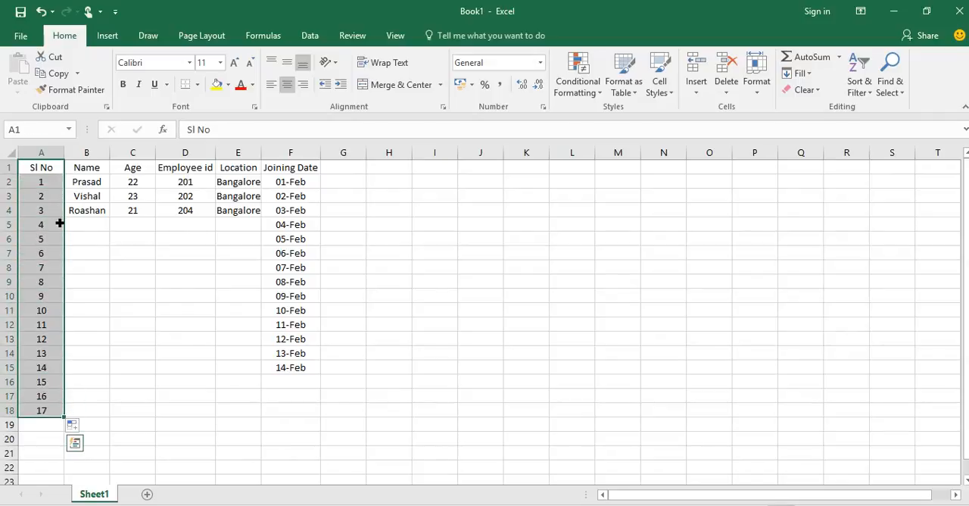
{"action": "left_click_drag", "start_coordinate": [58, 214], "coordinate": [102, 218]}
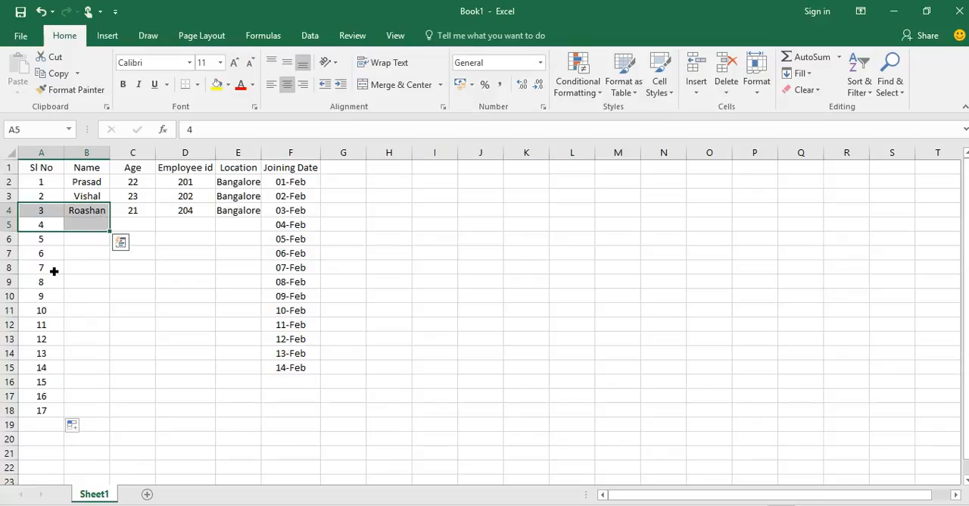
{"action": "left_click", "coordinate": [56, 272]}
Move the Sl No range A1:A18 to the empty column G and return it to column A.
{"action": "left_click", "coordinate": [51, 173]}
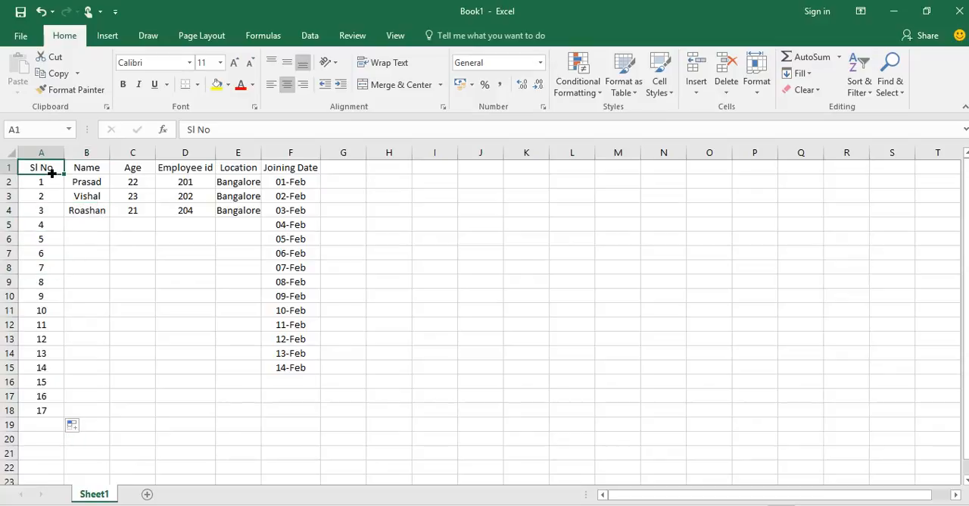
{"action": "key", "text": "shift+Down"}
{"action": "key", "text": "shift+Down"}
{"action": "key", "text": "shift+Down"}
{"action": "key", "text": "shift+Down"}
{"action": "key", "text": "shift+Down"}
{"action": "key", "text": "shift+Down"}
{"action": "key", "text": "shift+Down"}
{"action": "key", "text": "shift+Down"}
{"action": "key", "text": "shift+Down"}
{"action": "key", "text": "shift+Down"}
{"action": "key", "text": "shift+Down"}
{"action": "key", "text": "shift+Down"}
{"action": "key", "text": "shift+Down"}
{"action": "key", "text": "shift+Down"}
{"action": "key", "text": "shift+Down"}
{"action": "key", "text": "shift+Down"}
{"action": "key", "text": "shift+Down"}
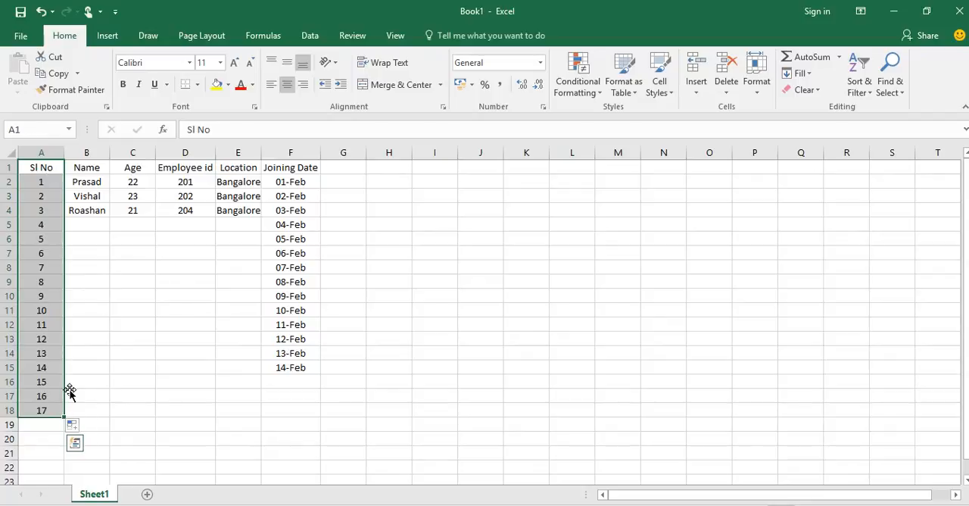
{"action": "left_click_drag", "start_coordinate": [69, 390], "coordinate": [343, 365]}
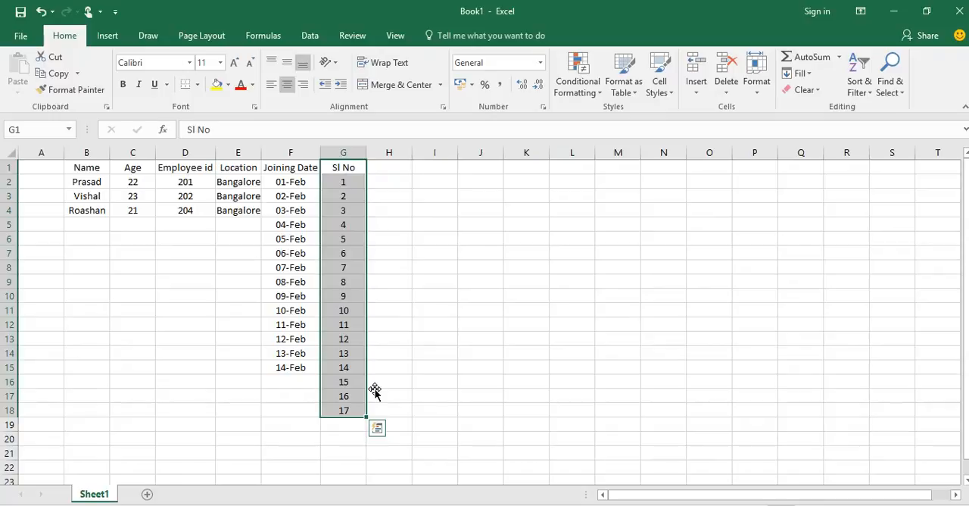
{"action": "left_click_drag", "start_coordinate": [375, 388], "coordinate": [64, 341]}
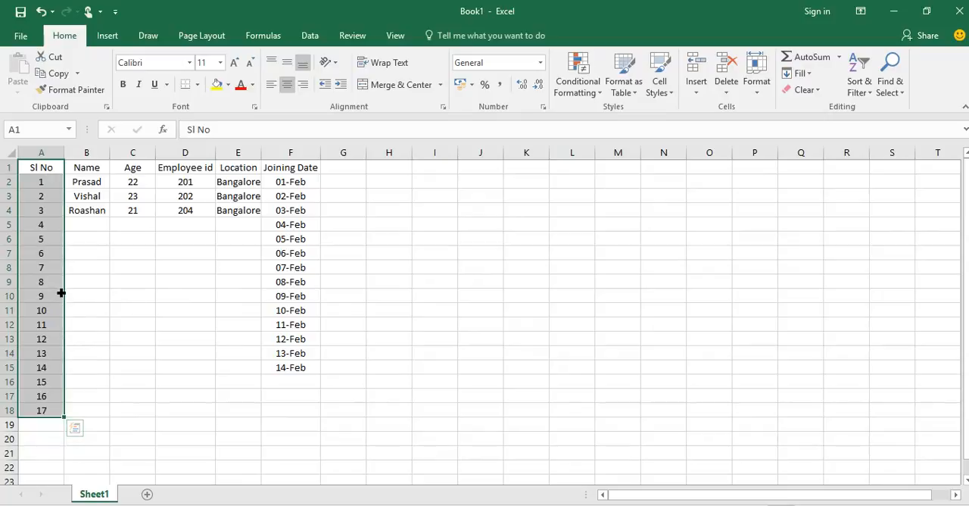
Copy the Sl No range A1:A18 into column G, starting at cell G1.
{"action": "left_click", "coordinate": [62, 79]}
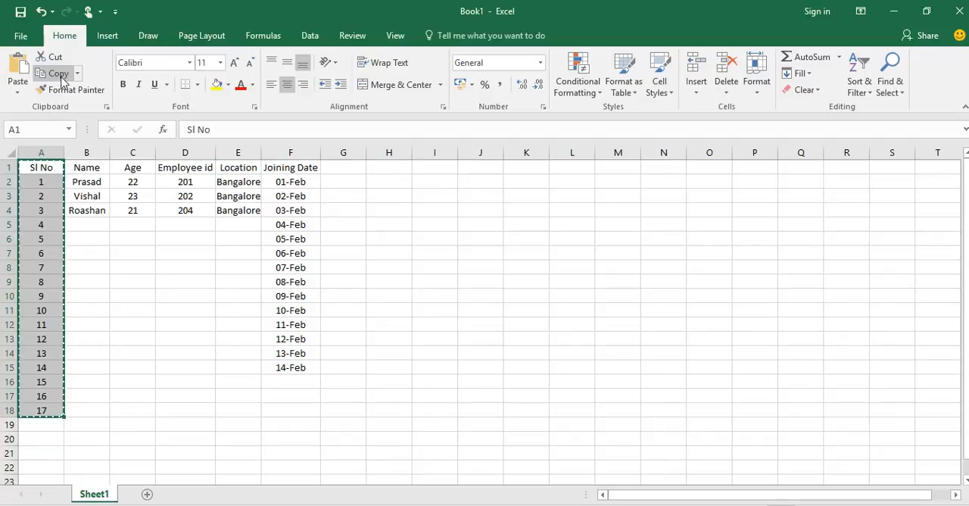
{"action": "left_click", "coordinate": [357, 172]}
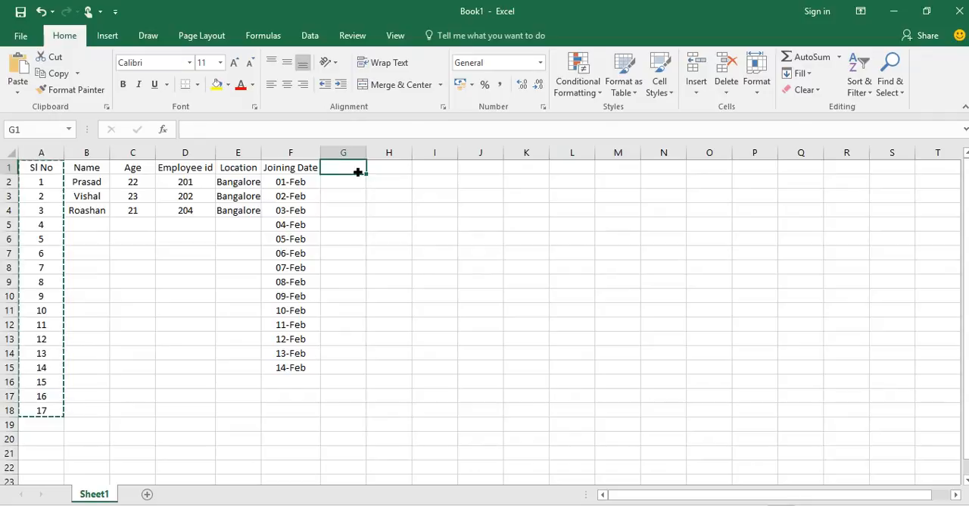
{"action": "key", "text": "ctrl+v"}
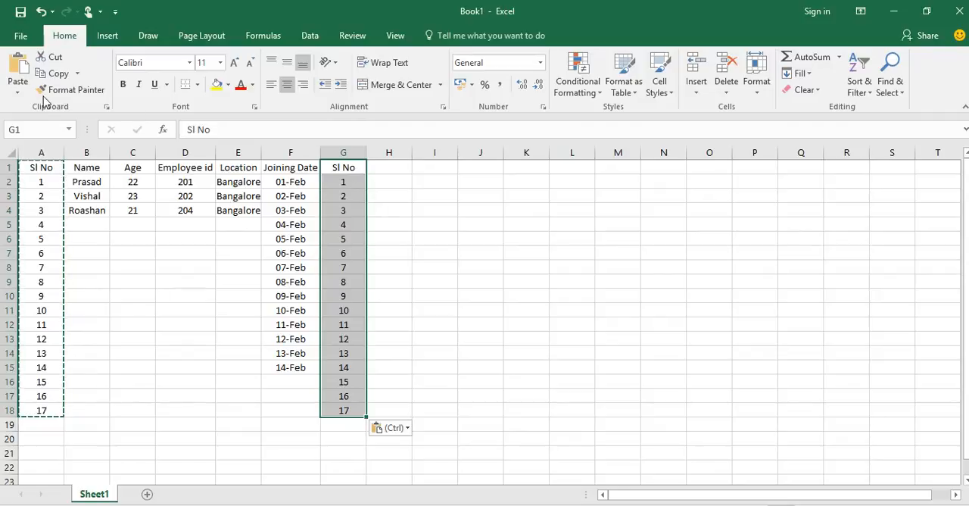
Cut the copied Sl No list from column G and paste it into column H, starting at H1.
{"action": "left_click", "coordinate": [62, 58]}
{"action": "left_click", "coordinate": [395, 173]}
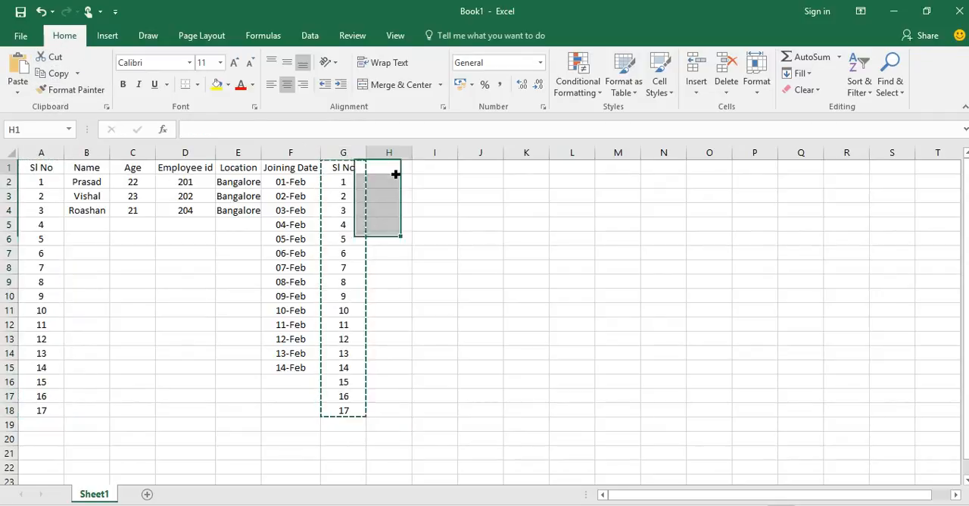
{"action": "key", "text": "ctrl+v"}
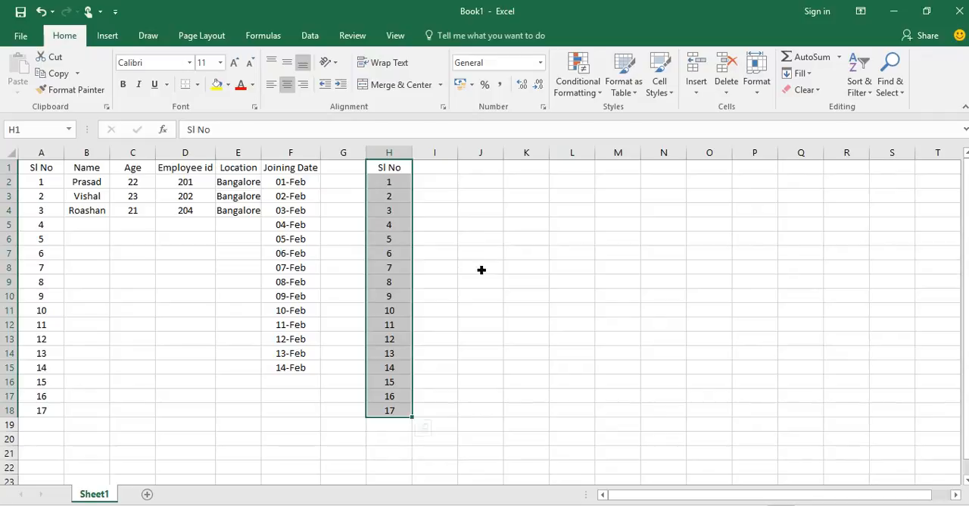
Move the active cell from A1 down through the Sl No column and back up to row 3.
{"action": "left_click", "coordinate": [44, 173]}
{"action": "key", "text": "Down"}
{"action": "key", "text": "Down"}
{"action": "key", "text": "Down"}
{"action": "key", "text": "Down"}
{"action": "key", "text": "Down"}
{"action": "key", "text": "Down"}
{"action": "key", "text": "Down"}
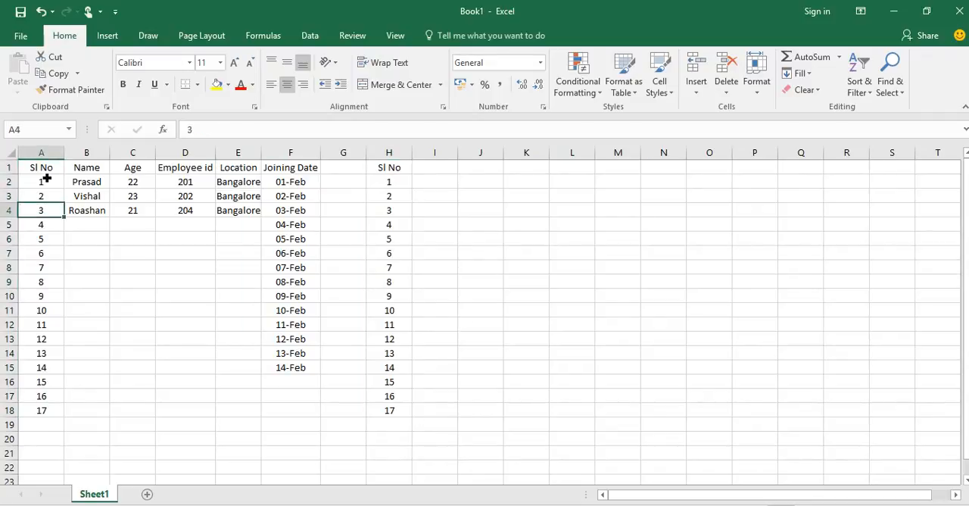
{"action": "key", "text": "Down"}
{"action": "key", "text": "Down"}
{"action": "key", "text": "Down"}
{"action": "key", "text": "Down"}
{"action": "key", "text": "Down"}
{"action": "key", "text": "Down"}
{"action": "key", "text": "Down"}
{"action": "key", "text": "Up"}
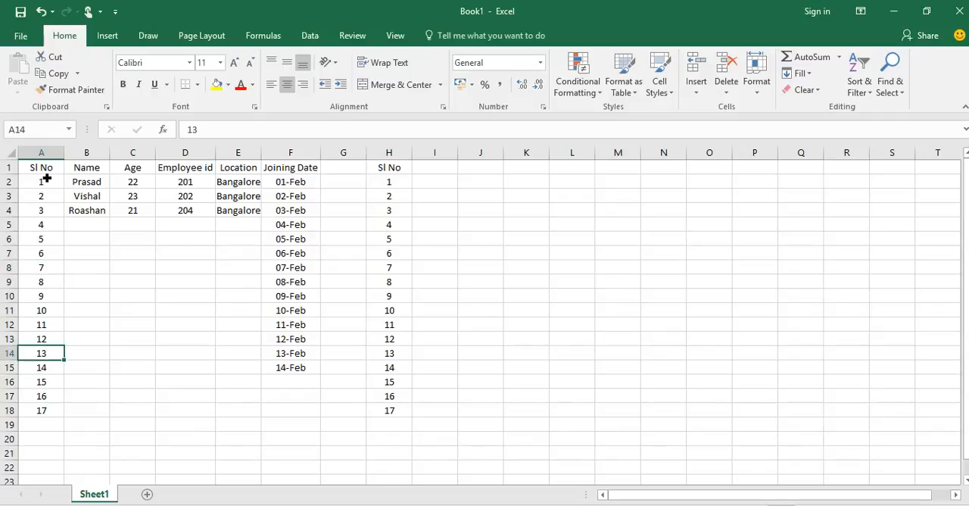
{"action": "key", "text": "Up"}
{"action": "key", "text": "Up"}
{"action": "key", "text": "Up"}
{"action": "key", "text": "Up"}
{"action": "key", "text": "Up"}
{"action": "key", "text": "Up"}
{"action": "key", "text": "Up"}
{"action": "key", "text": "Up"}
{"action": "key", "text": "Up"}
{"action": "key", "text": "Up"}
{"action": "key", "text": "Up"}
Move the active cell across row 3 as far as column I and back to A3.
{"action": "key", "text": "Right"}
{"action": "key", "text": "Right"}
{"action": "key", "text": "Right"}
{"action": "key", "text": "Right"}
{"action": "key", "text": "Right"}
{"action": "key", "text": "Right"}
{"action": "key", "text": "Right"}
{"action": "key", "text": "Right"}
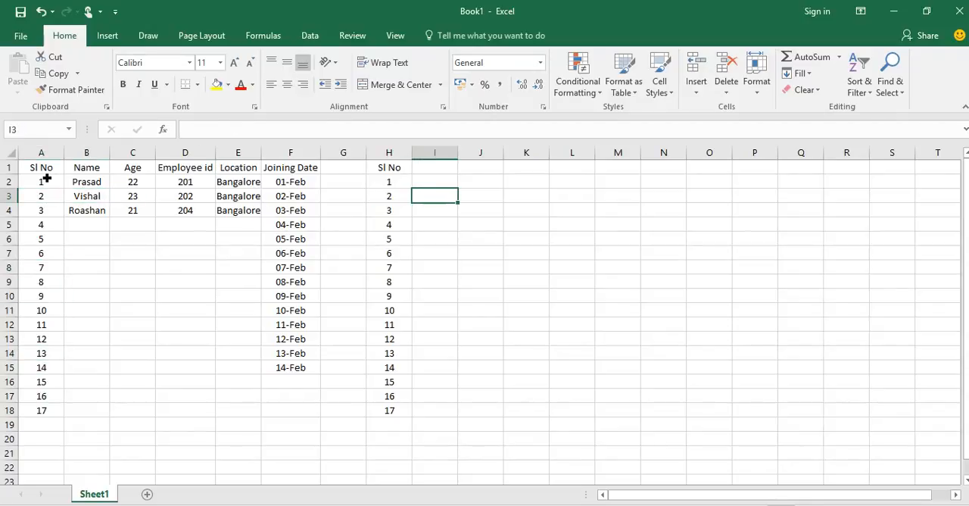
{"action": "key", "text": "Left"}
{"action": "key", "text": "Left"}
{"action": "key", "text": "Left"}
{"action": "key", "text": "Left"}
{"action": "key", "text": "Left"}
{"action": "key", "text": "Left"}
{"action": "key", "text": "Left"}
{"action": "key", "text": "Left"}
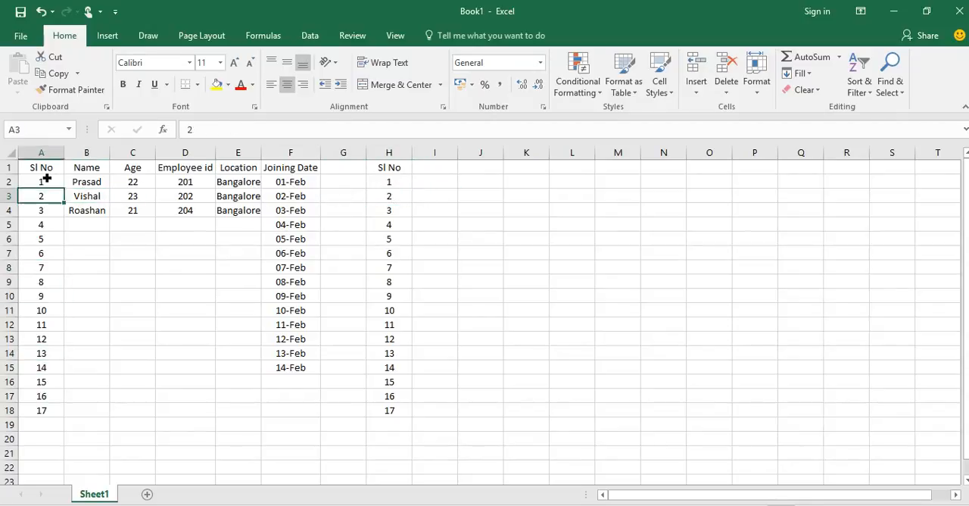
Select the complete data range A1:H18, starting from cell A1.
{"action": "key", "text": "Up"}
{"action": "key", "text": "Up"}
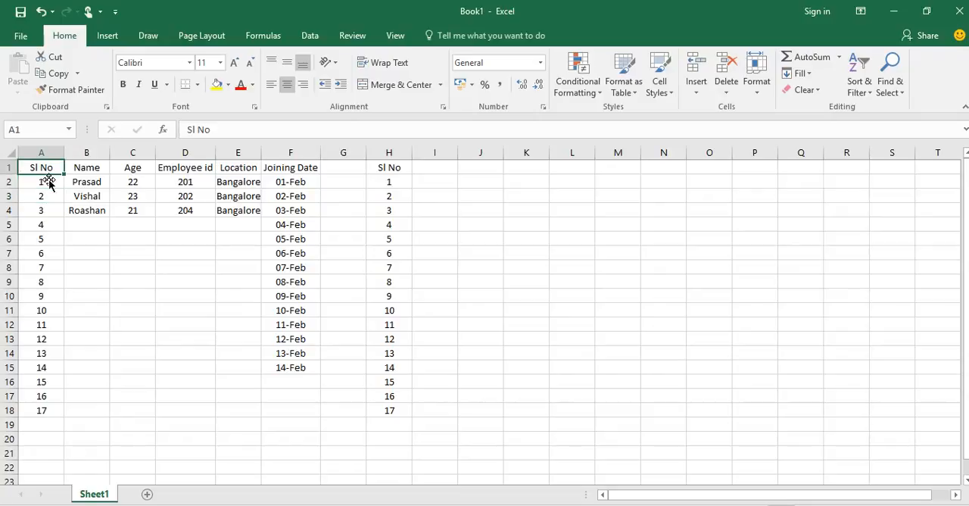
{"action": "key", "text": "shift+Down"}
{"action": "key", "text": "shift+Down"}
{"action": "key", "text": "shift+Down"}
{"action": "key", "text": "shift+Down"}
{"action": "key", "text": "shift+Down"}
{"action": "key", "text": "shift+Down"}
{"action": "key", "text": "shift+Down"}
{"action": "key", "text": "shift+Down"}
{"action": "key", "text": "shift+Down"}
{"action": "key", "text": "shift+Down"}
{"action": "key", "text": "shift+Down"}
{"action": "key", "text": "shift+Down"}
{"action": "key", "text": "shift+Down"}
{"action": "key", "text": "shift+Down"}
{"action": "key", "text": "shift+Down"}
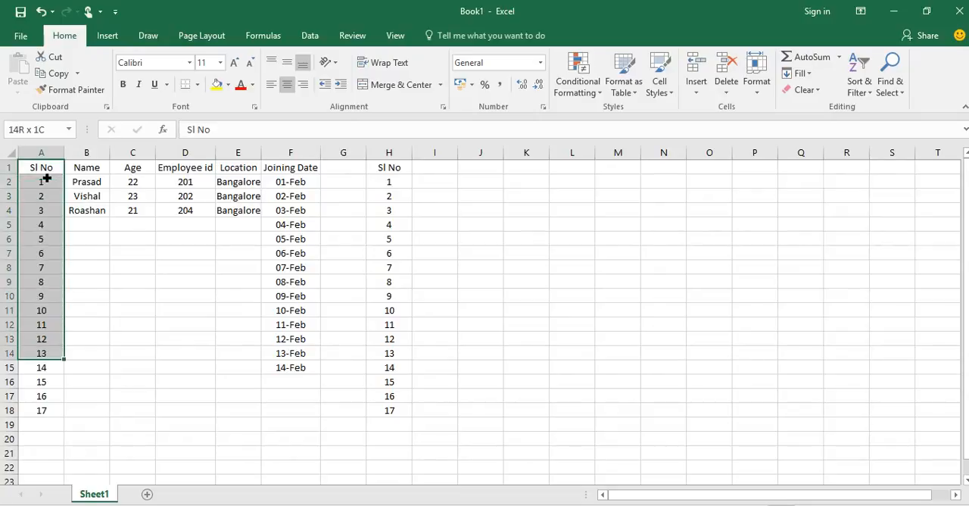
{"action": "key", "text": "shift+Down"}
{"action": "key", "text": "shift+Down"}
{"action": "key", "text": "shift+Right"}
{"action": "key", "text": "shift+Right"}
{"action": "key", "text": "shift+Right"}
{"action": "key", "text": "shift+Right"}
{"action": "key", "text": "shift+Right"}
{"action": "key", "text": "shift+Right"}
{"action": "key", "text": "shift+Right"}
{"action": "key", "text": "shift+Right"}
{"action": "key", "text": "shift+Right"}
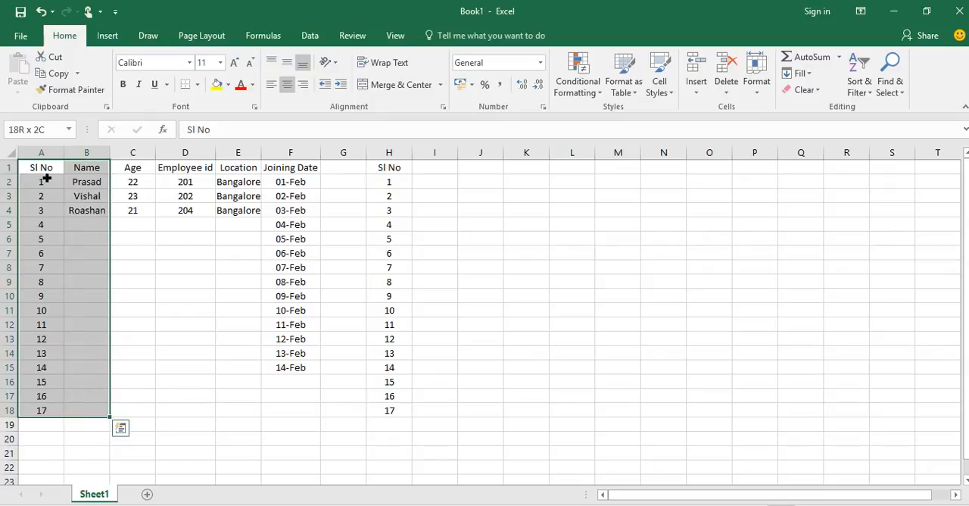
{"action": "key", "text": "shift+Left"}
{"action": "key", "text": "shift+Left"}
{"action": "key", "text": "shift+Left"}
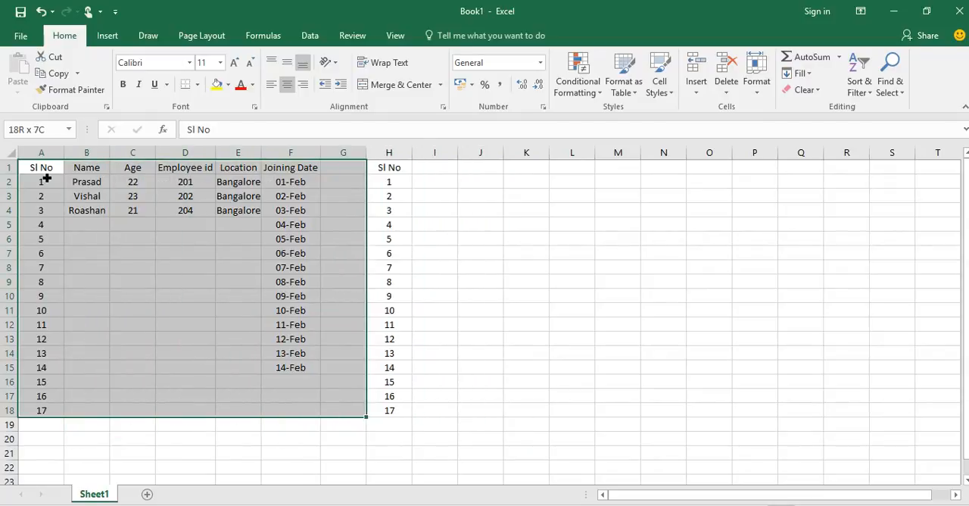
{"action": "key", "text": "shift+Right"}
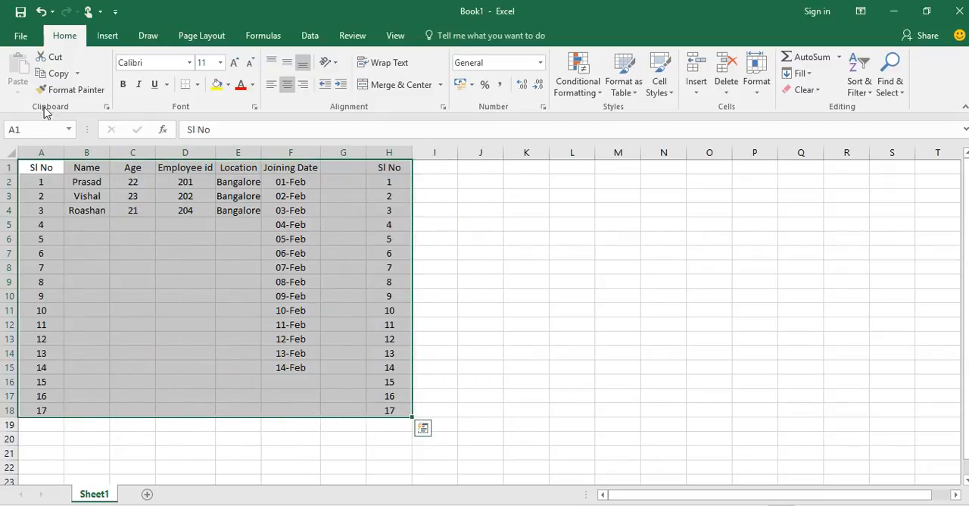
Try left and right alignment on the selected range A1:H18, and finish with centre alignment.
{"action": "left_click", "coordinate": [271, 87]}
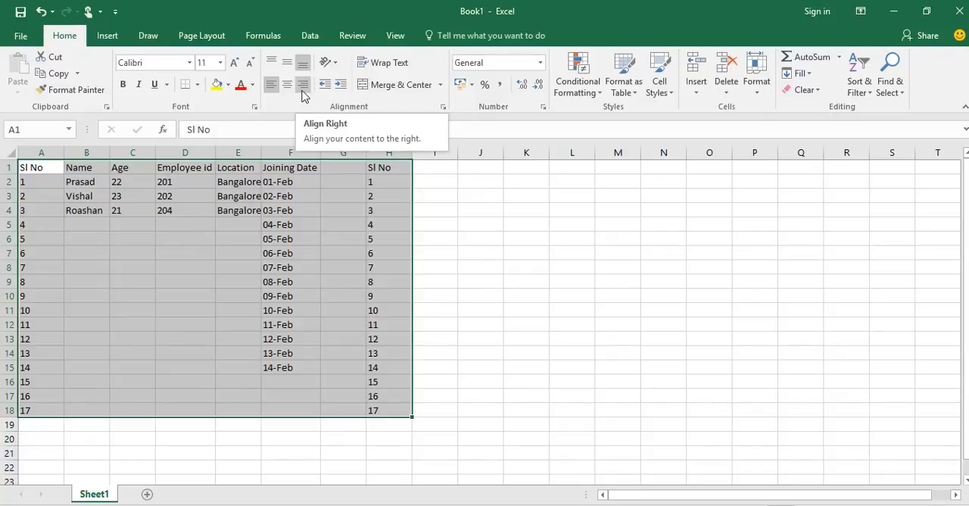
{"action": "left_click", "coordinate": [302, 85]}
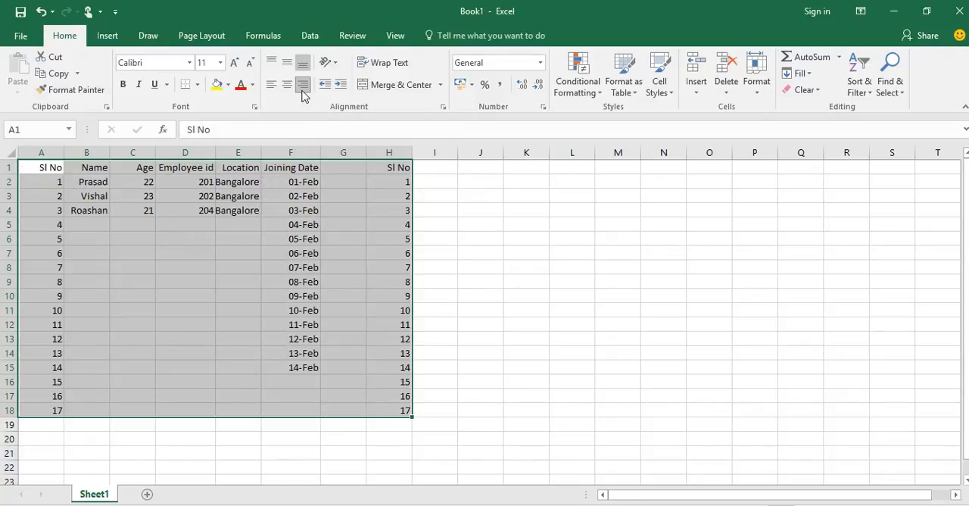
{"action": "left_click", "coordinate": [287, 86]}
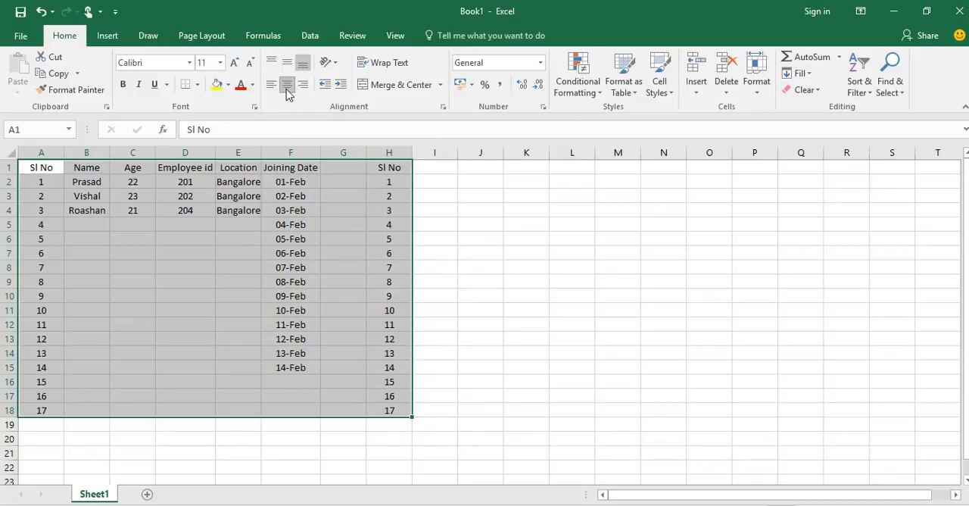
Set the font of the selected range A1:H18 to Arial Narrow, trying size 14 and finishing with size 20.
{"action": "left_click", "coordinate": [190, 64]}
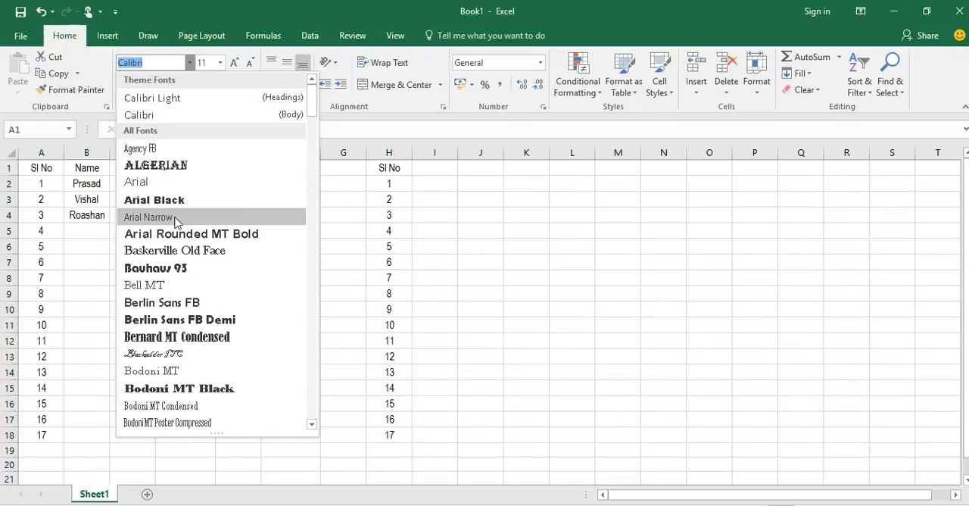
{"action": "left_click", "coordinate": [175, 220]}
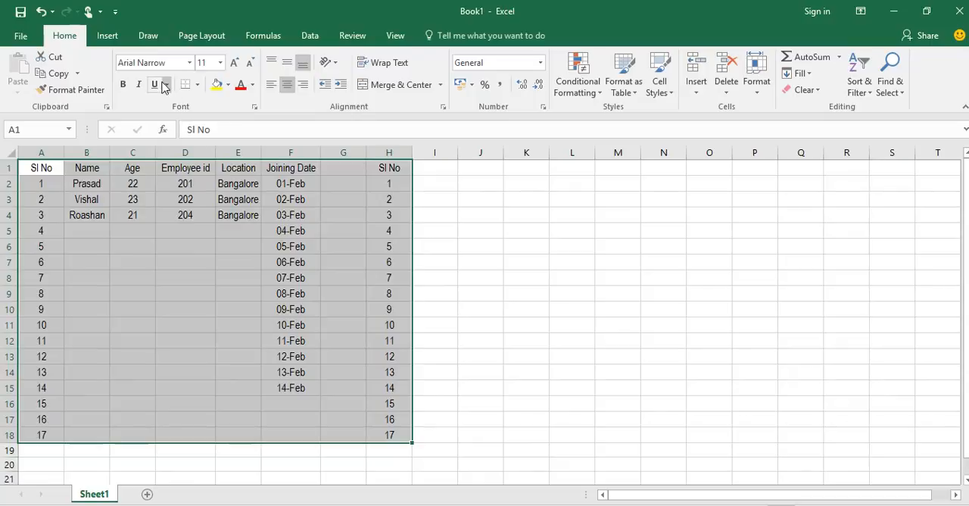
{"action": "left_click", "coordinate": [220, 62]}
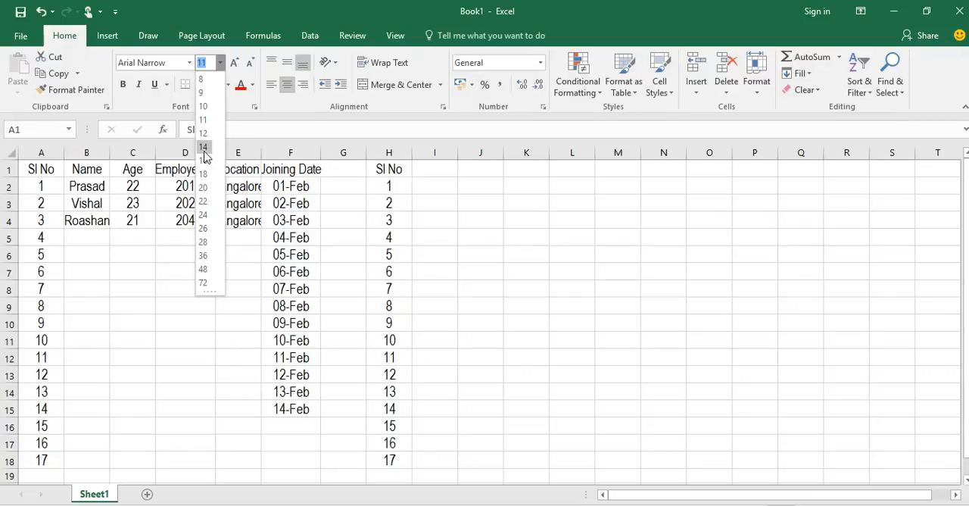
{"action": "left_click", "coordinate": [204, 148]}
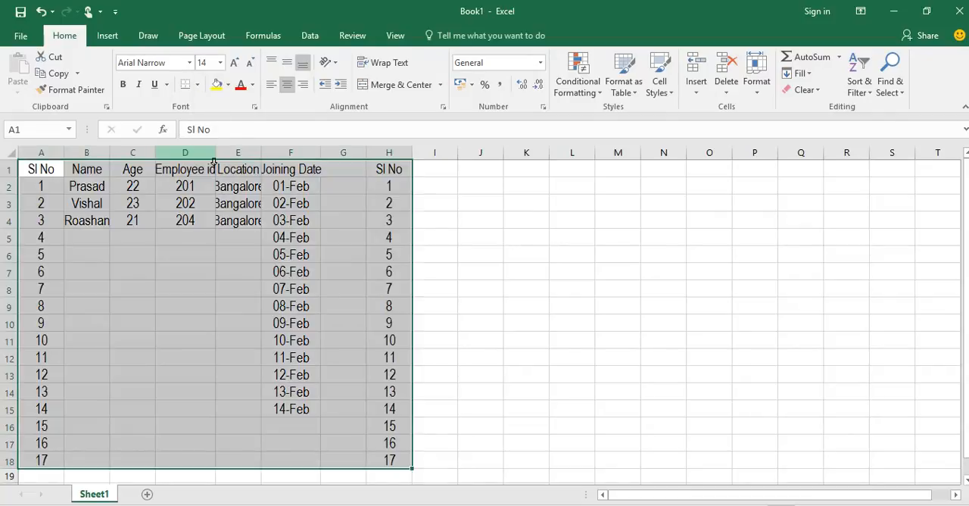
{"action": "left_click", "coordinate": [220, 63]}
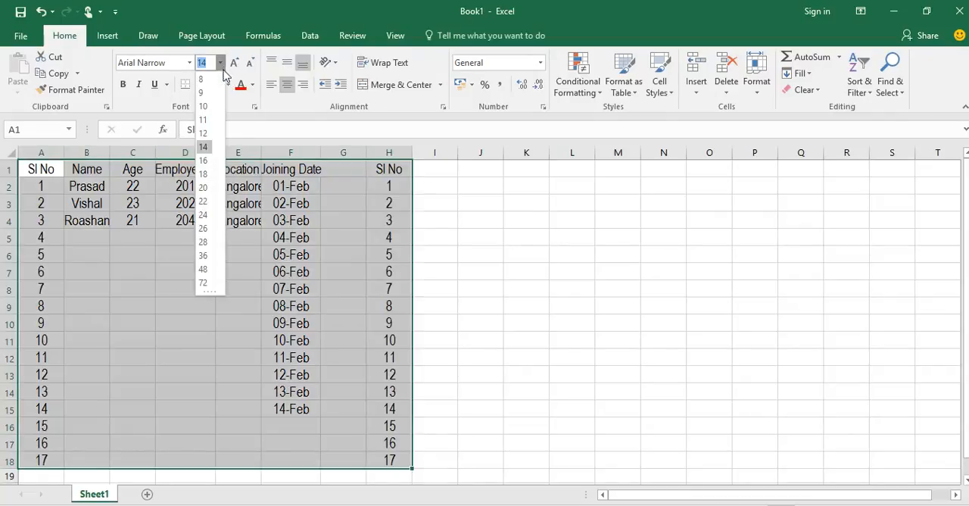
{"action": "left_click", "coordinate": [203, 188]}
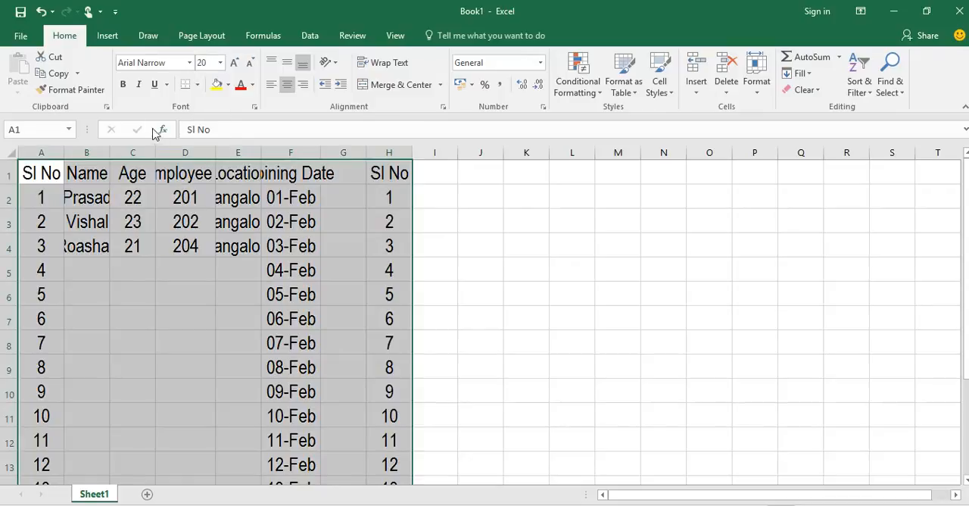
Try bold and underline on the selected range A1:H18, and leave only italic applied.
{"action": "left_click", "coordinate": [124, 87]}
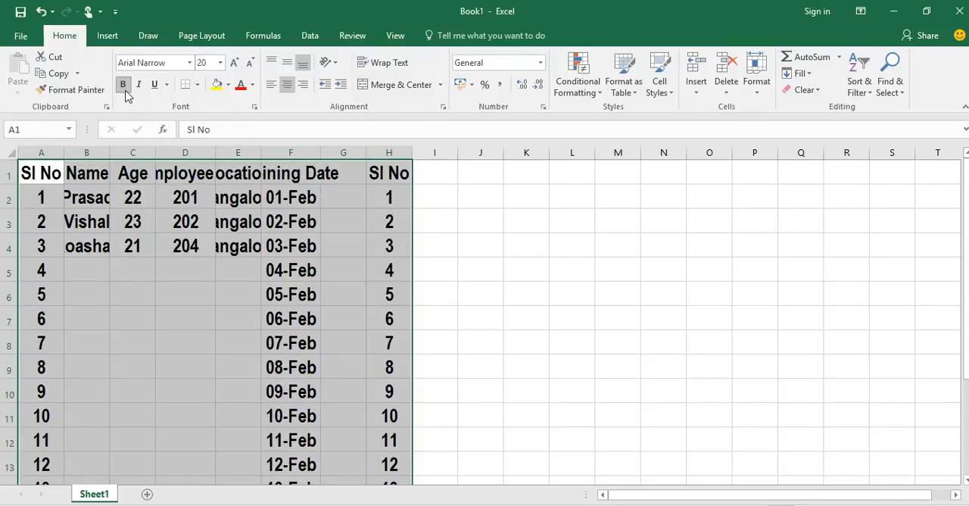
{"action": "left_click", "coordinate": [123, 87]}
{"action": "left_click", "coordinate": [139, 87]}
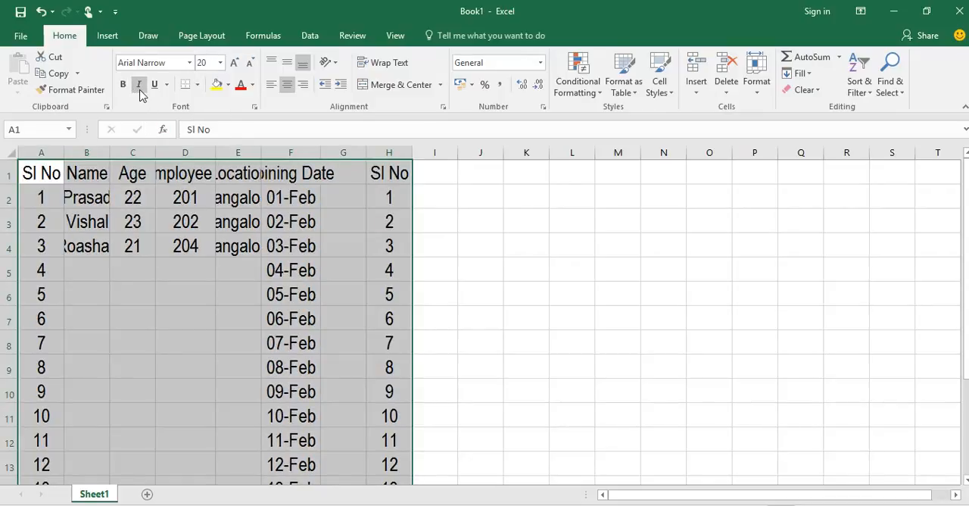
{"action": "left_click", "coordinate": [139, 86]}
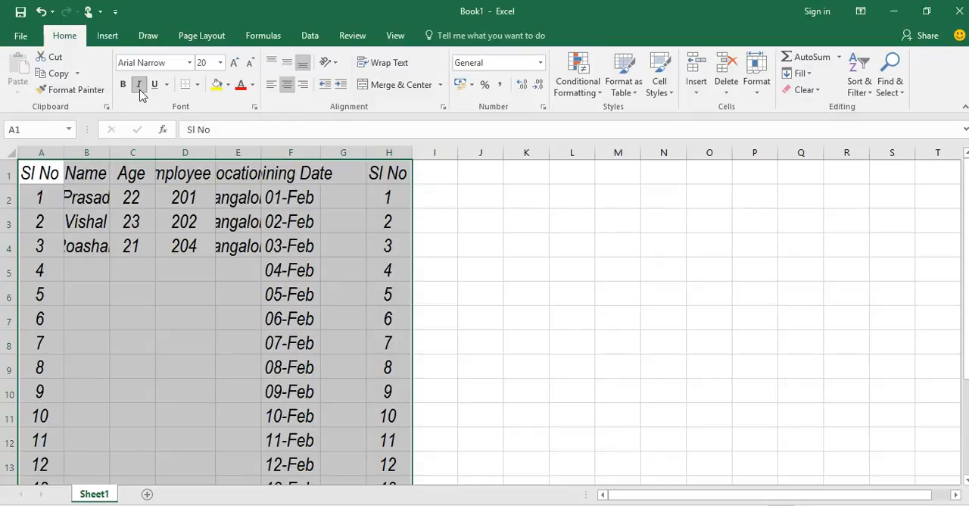
{"action": "left_click", "coordinate": [153, 86]}
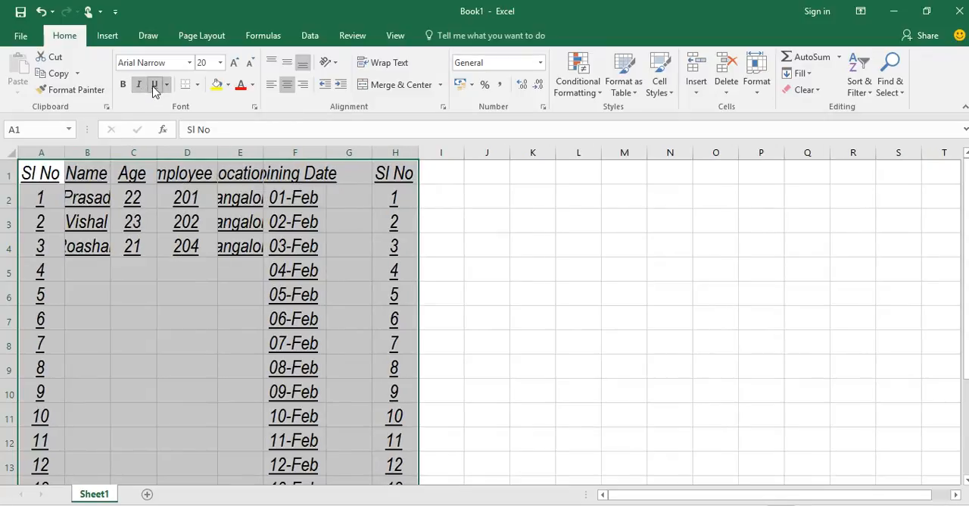
{"action": "left_click", "coordinate": [153, 86]}
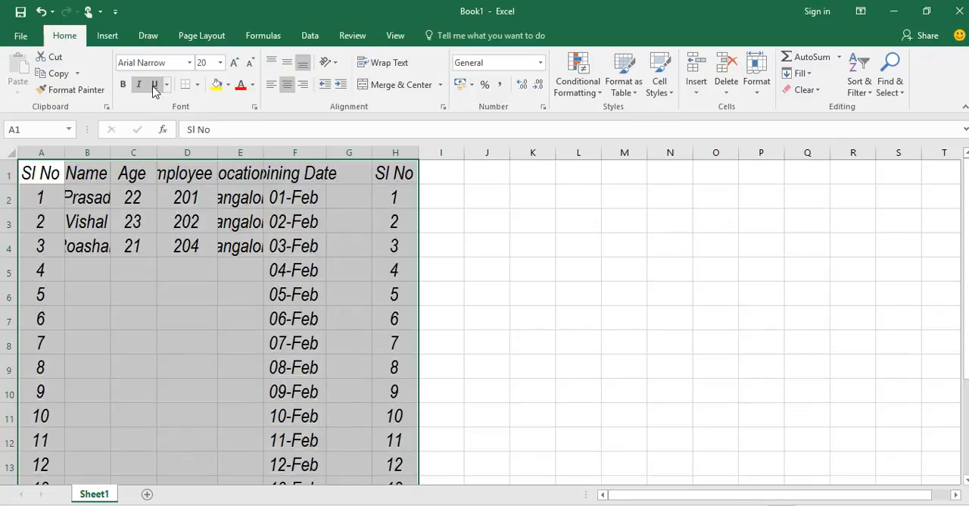
Apply a bottom border to the selected range A1:H18 and deselect it by moving to cell K7.
{"action": "left_click", "coordinate": [198, 85]}
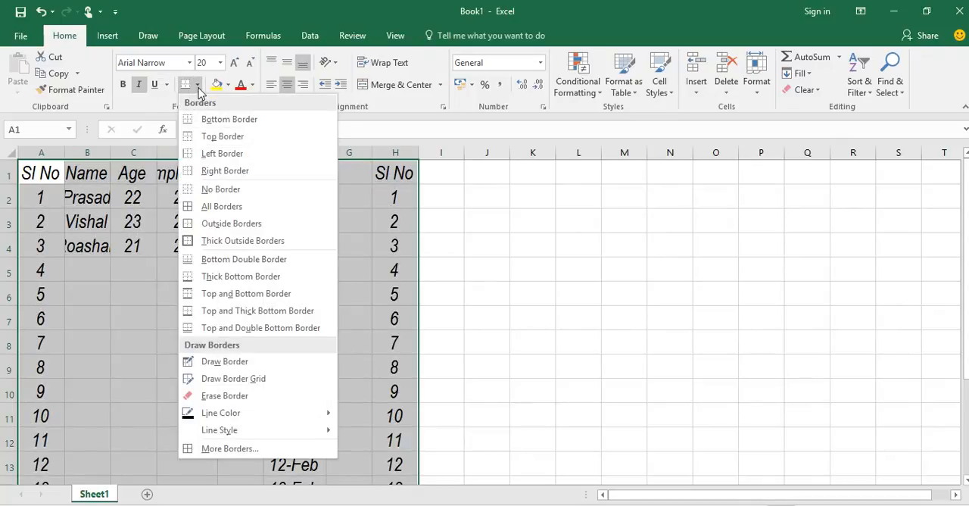
{"action": "left_click", "coordinate": [239, 126]}
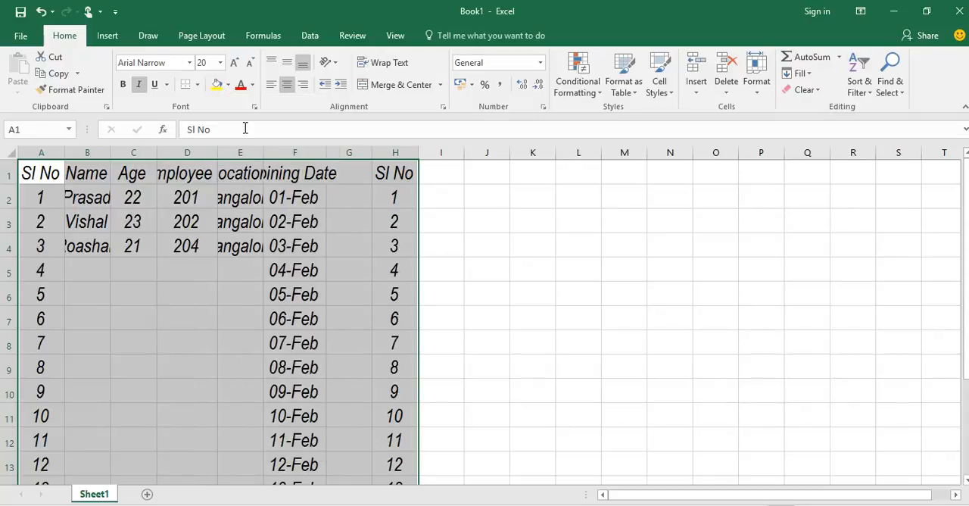
{"action": "left_click", "coordinate": [522, 324]}
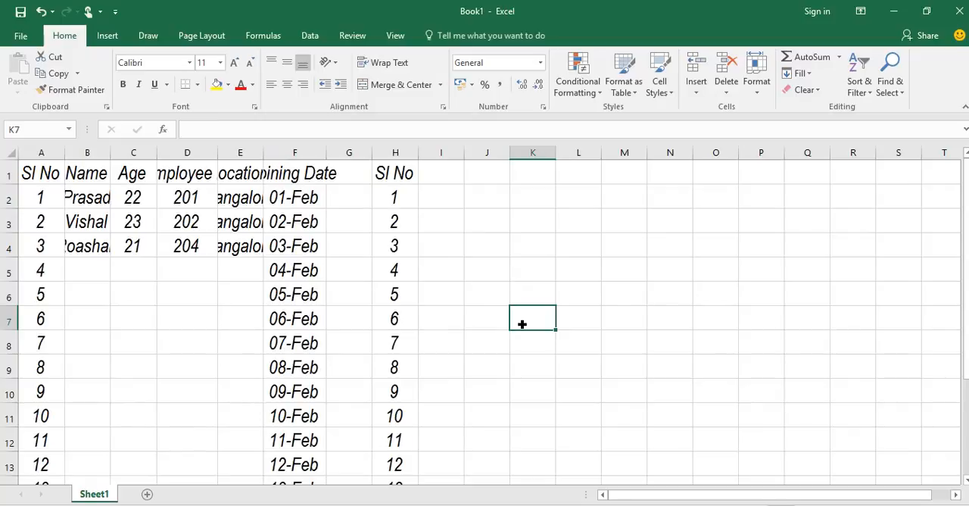
Move the active cell through column K and back to A1, and review the available border options.
{"action": "key", "text": "Down"}
{"action": "key", "text": "Down"}
{"action": "key", "text": "Down"}
{"action": "key", "text": "Down"}
{"action": "key", "text": "Down"}
{"action": "key", "text": "Down"}
{"action": "key", "text": "Down"}
{"action": "key", "text": "Down"}
{"action": "key", "text": "Down"}
{"action": "key", "text": "Down"}
{"action": "key", "text": "Down"}
{"action": "key", "text": "Down"}
{"action": "key", "text": "Down"}
{"action": "key", "text": "Down"}
{"action": "key", "text": "Down"}
{"action": "key", "text": "Down"}
{"action": "key", "text": "Down"}
{"action": "key", "text": "Down"}
{"action": "key", "text": "Up"}
{"action": "key", "text": "Up"}
{"action": "key", "text": "Up"}
{"action": "key", "text": "Up"}
{"action": "key", "text": "Up"}
{"action": "key", "text": "Up"}
{"action": "key", "text": "Up"}
{"action": "key", "text": "Up"}
{"action": "key", "text": "Up"}
{"action": "key", "text": "Up"}
{"action": "key", "text": "Up"}
{"action": "key", "text": "Up"}
{"action": "key", "text": "Up"}
{"action": "key", "text": "Up"}
{"action": "key", "text": "Up"}
{"action": "key", "text": "Up"}
{"action": "key", "text": "Up"}
{"action": "key", "text": "Up"}
{"action": "key", "text": "Up"}
{"action": "key", "text": "Up"}
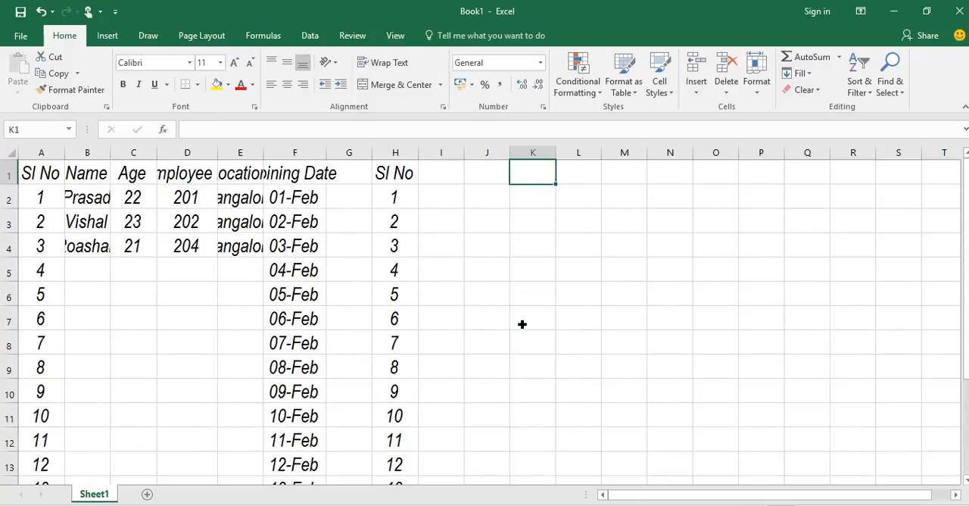
{"action": "key", "text": "Left"}
{"action": "key", "text": "Left"}
{"action": "key", "text": "Home"}
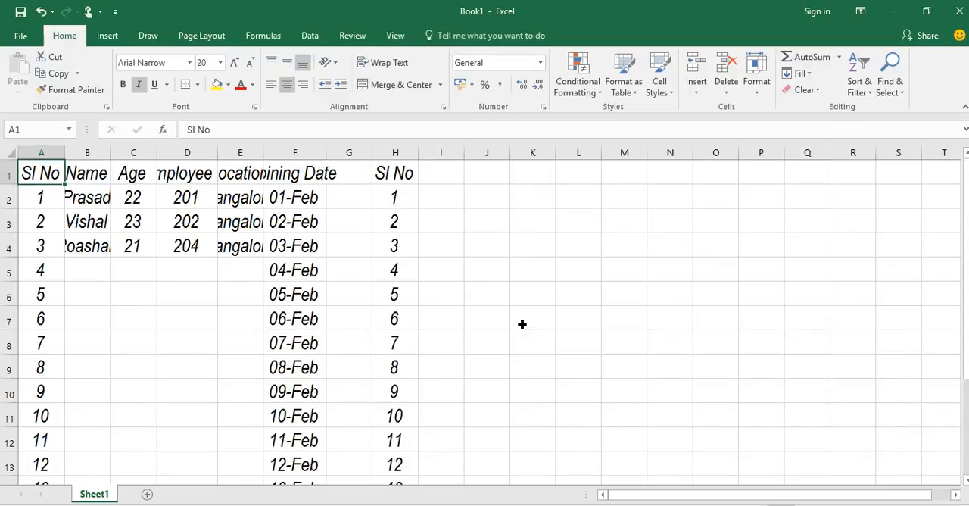
{"action": "left_click", "coordinate": [198, 84]}
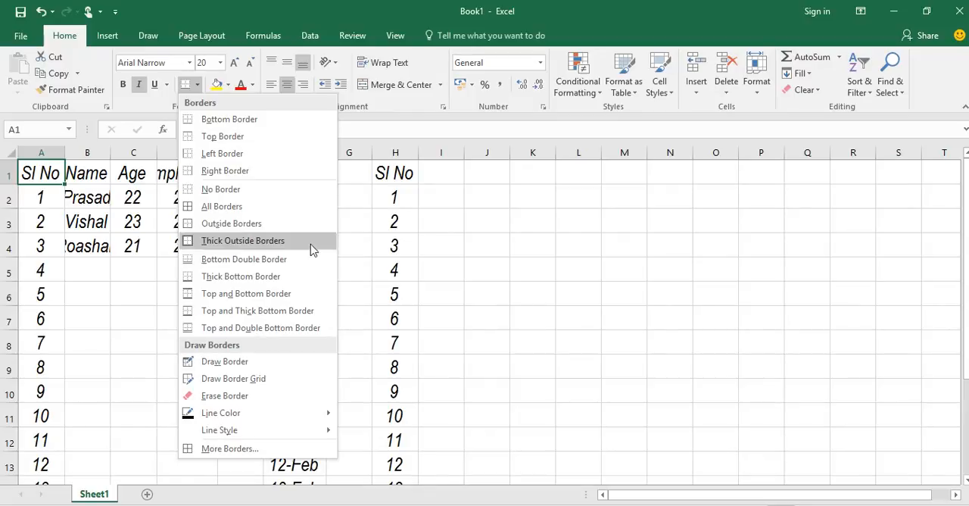
{"action": "left_click", "coordinate": [531, 275]}
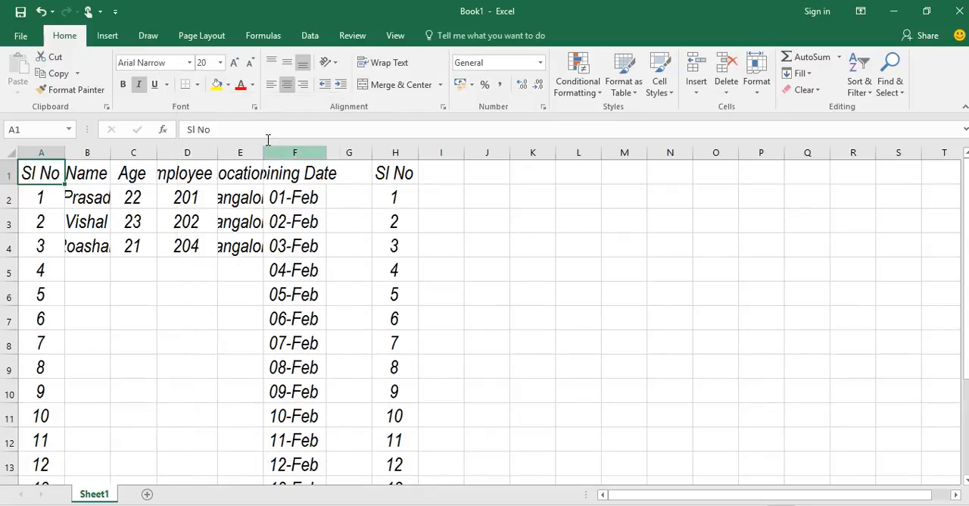
Fit column E to the width of its contents and colour the Location heading in E1 red.
{"action": "left_click", "coordinate": [292, 180]}
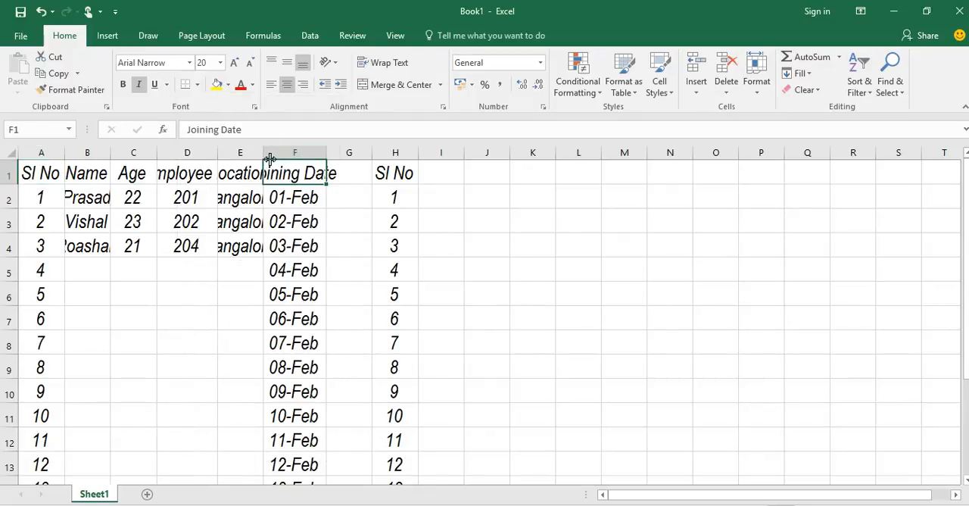
{"action": "double_click", "coordinate": [264, 159]}
{"action": "left_click", "coordinate": [267, 180]}
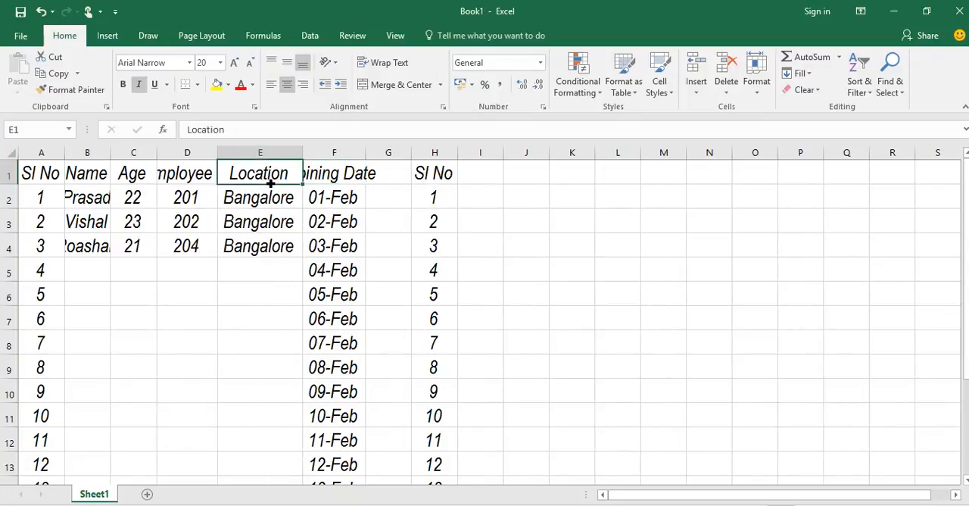
{"action": "left_click", "coordinate": [240, 86]}
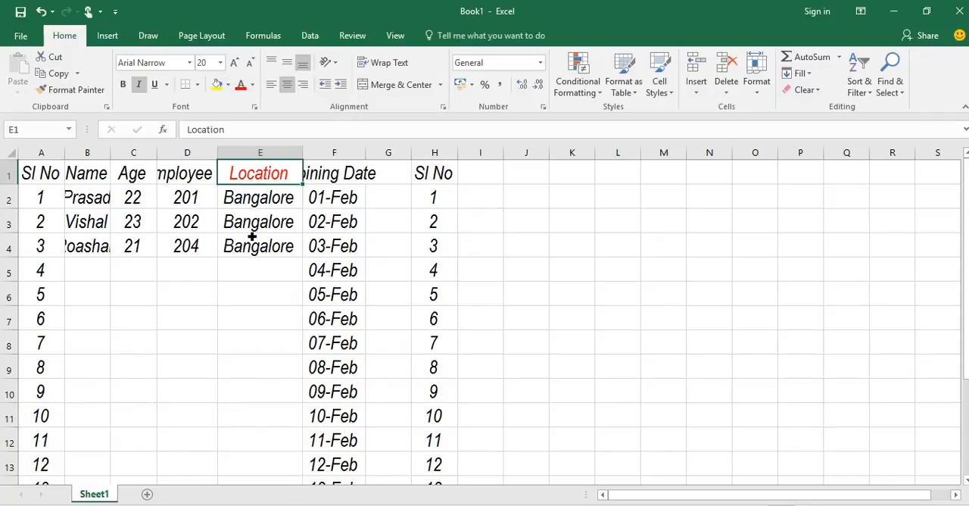
Fill the empty cell E5 below the Bangalore entries with yellow and deselect it.
{"action": "left_click", "coordinate": [261, 273]}
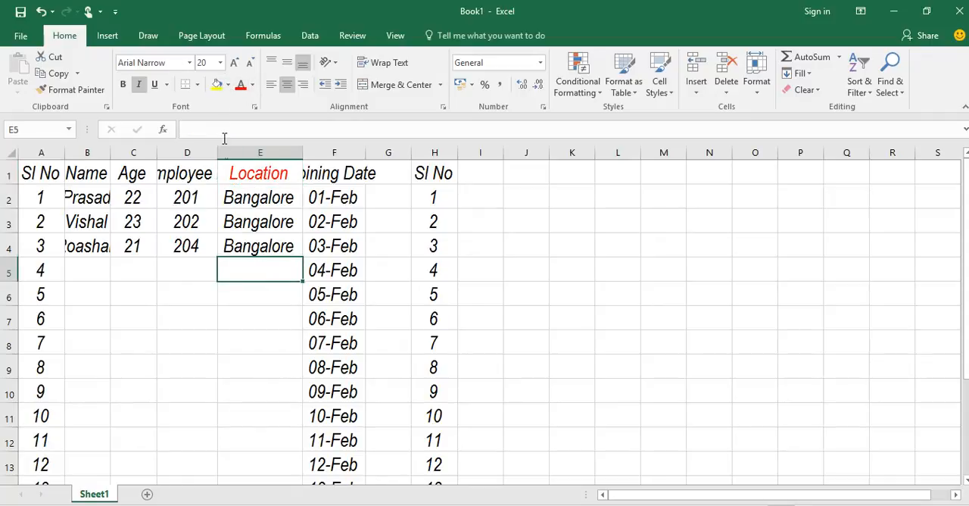
{"action": "left_click", "coordinate": [215, 85]}
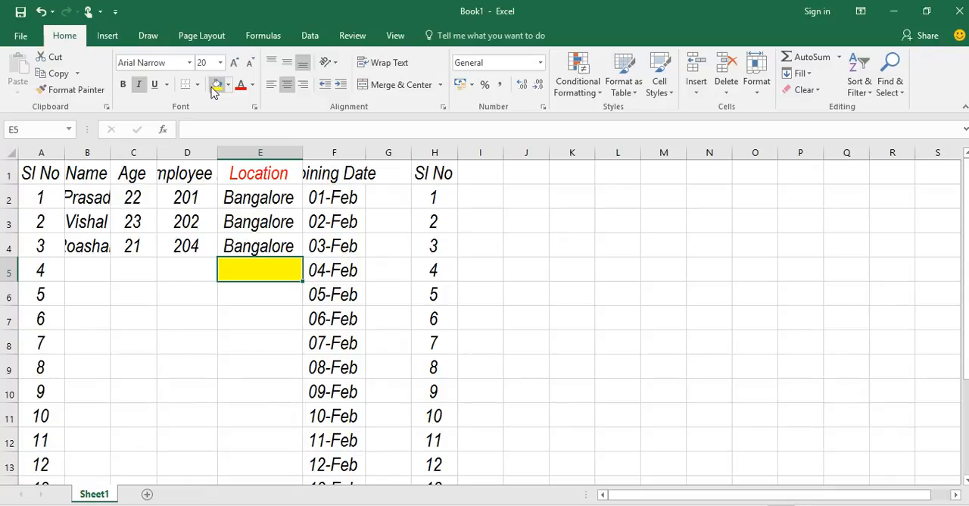
{"action": "left_click", "coordinate": [558, 246]}
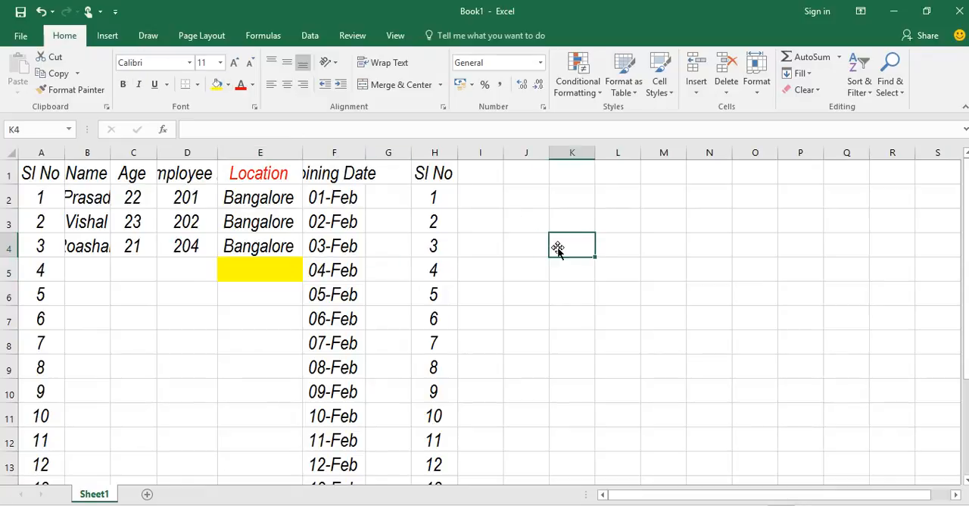
Widen column D until the Employee id heading shows in full, and fit column B to its contents.
{"action": "left_click", "coordinate": [345, 179]}
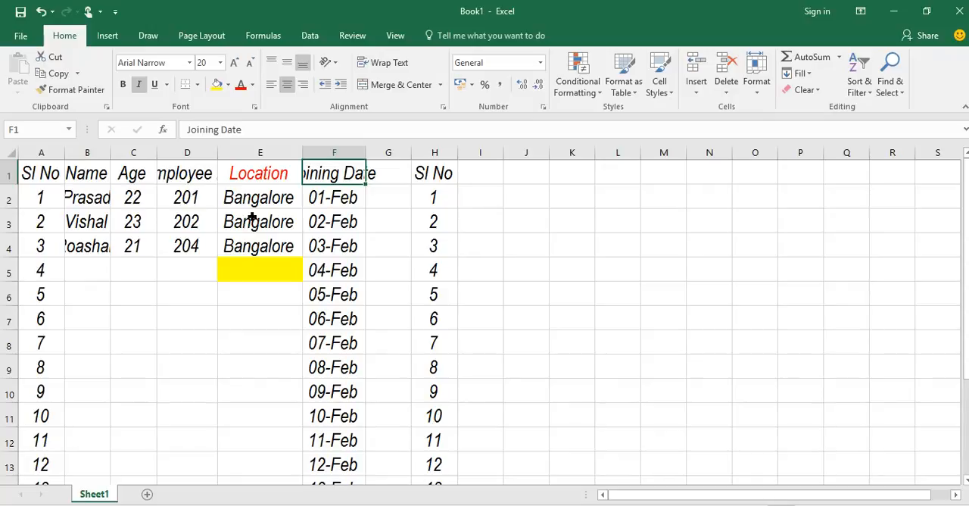
{"action": "left_click", "coordinate": [189, 182]}
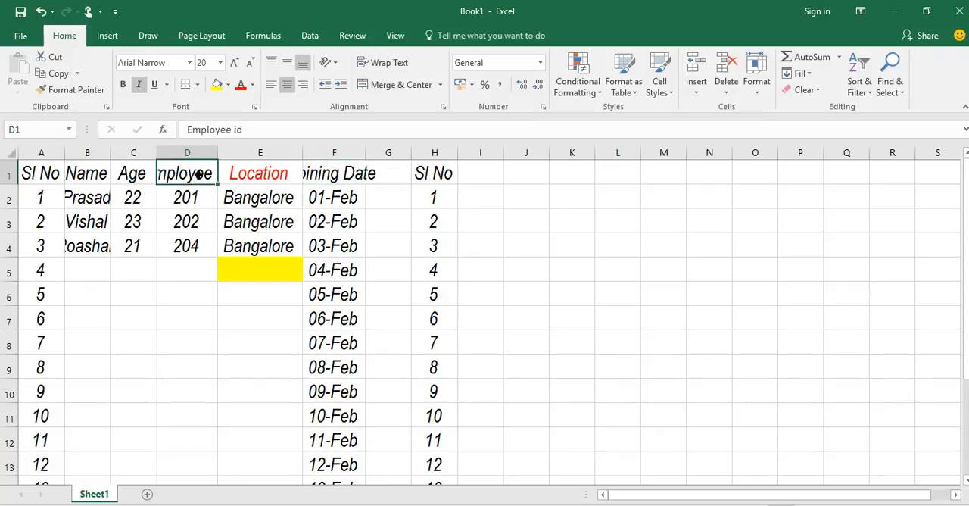
{"action": "left_click_drag", "start_coordinate": [222, 155], "coordinate": [264, 156]}
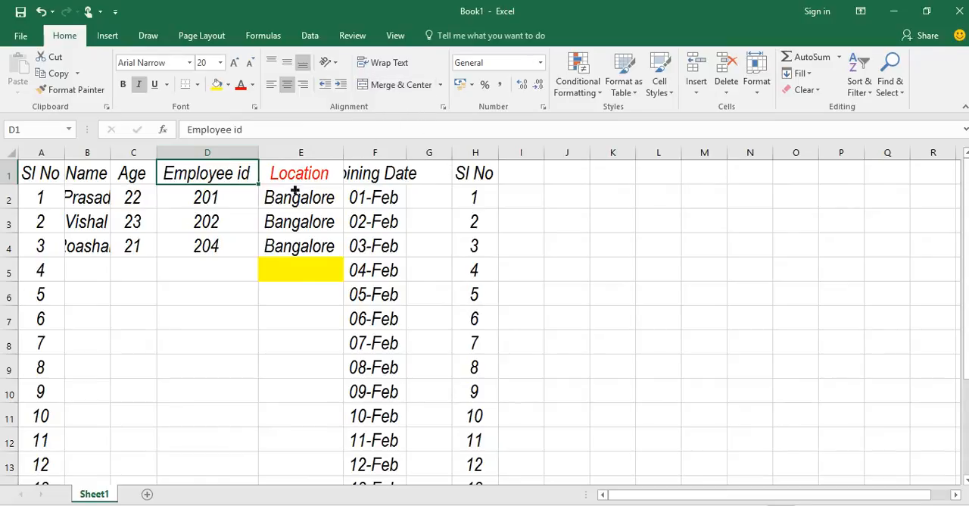
{"action": "double_click", "coordinate": [111, 175]}
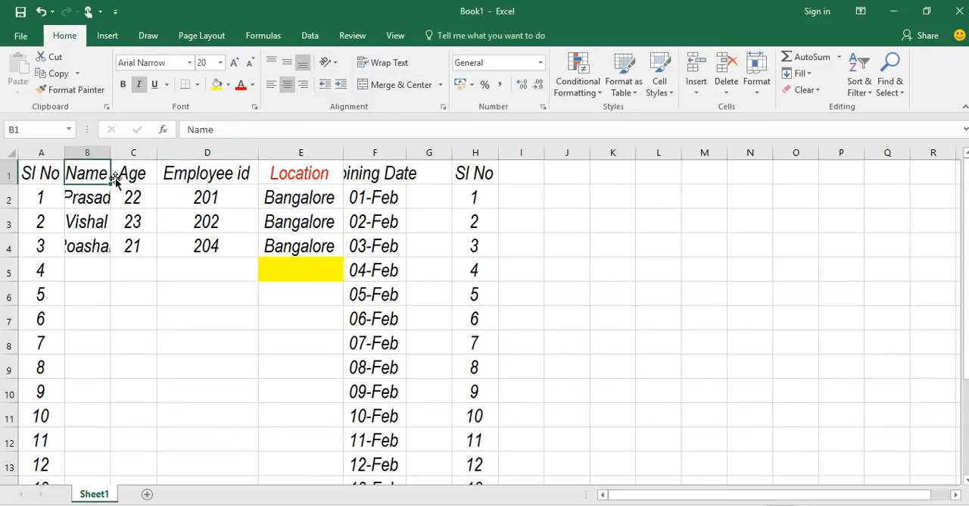
{"action": "double_click", "coordinate": [112, 157]}
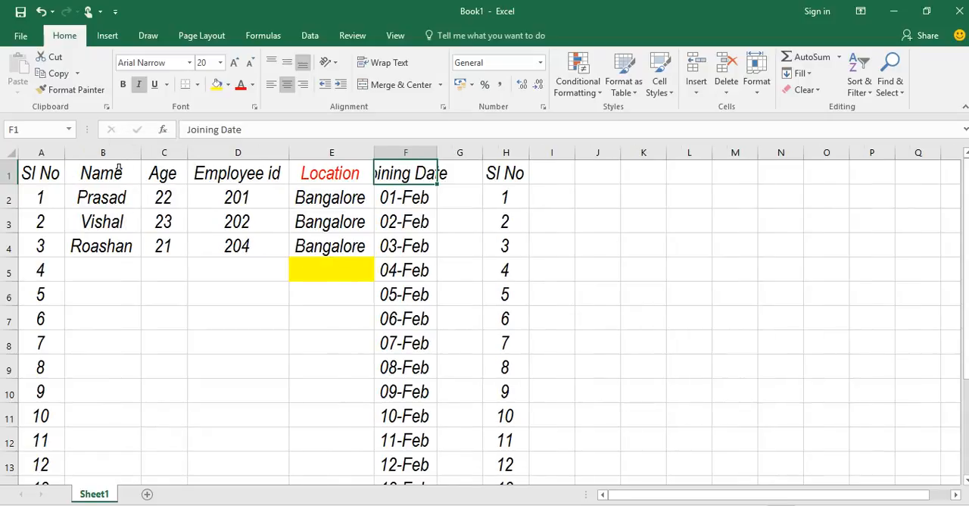
{"action": "left_click", "coordinate": [437, 271]}
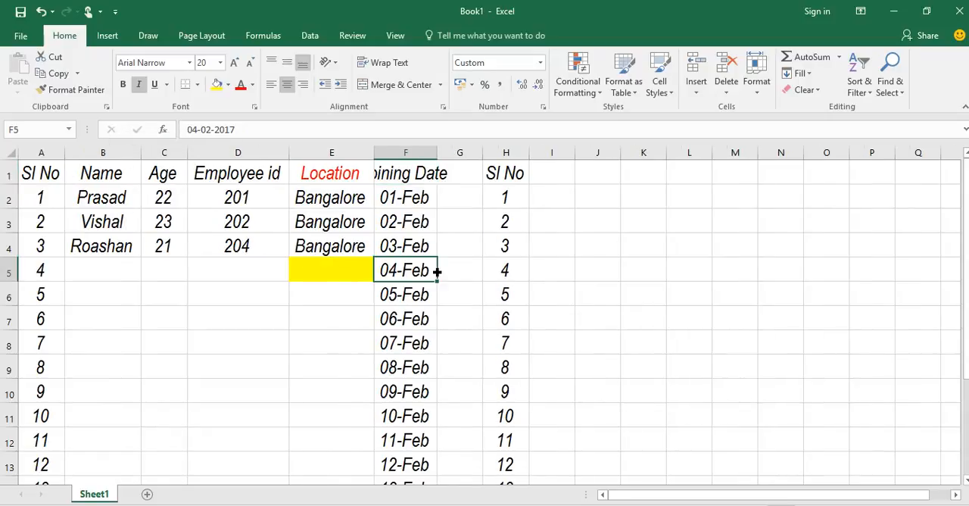